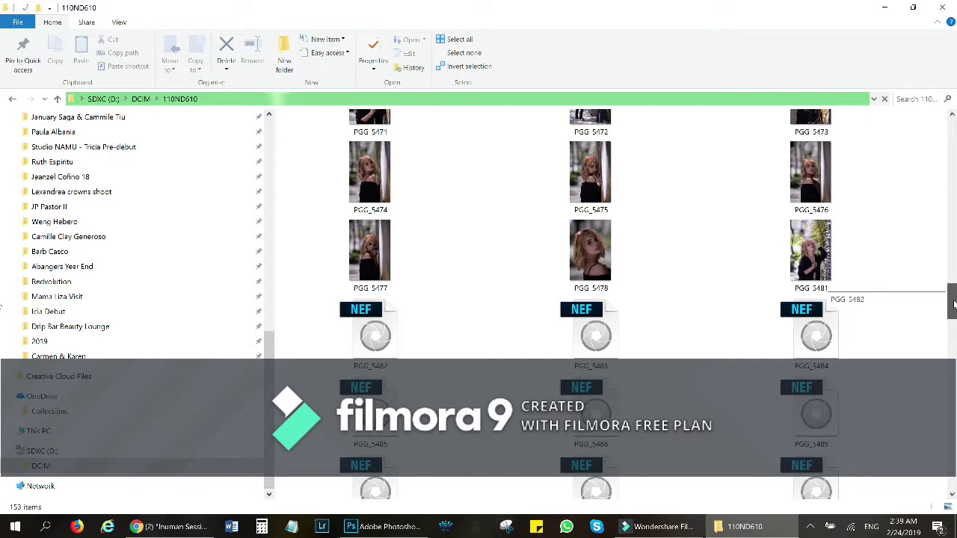
Find the raw photo PGG_5500 in the 110ND610 folder and open it in Photoshop's Camera Raw
{"action": "left_click_drag", "start_coordinate": [953, 303], "coordinate": [954, 308]}
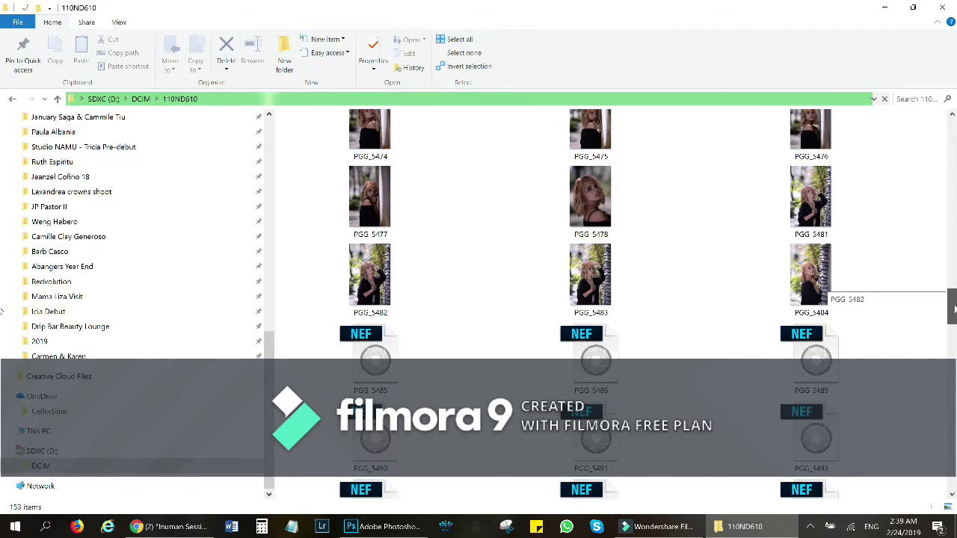
{"action": "left_click_drag", "start_coordinate": [955, 308], "coordinate": [954, 320]}
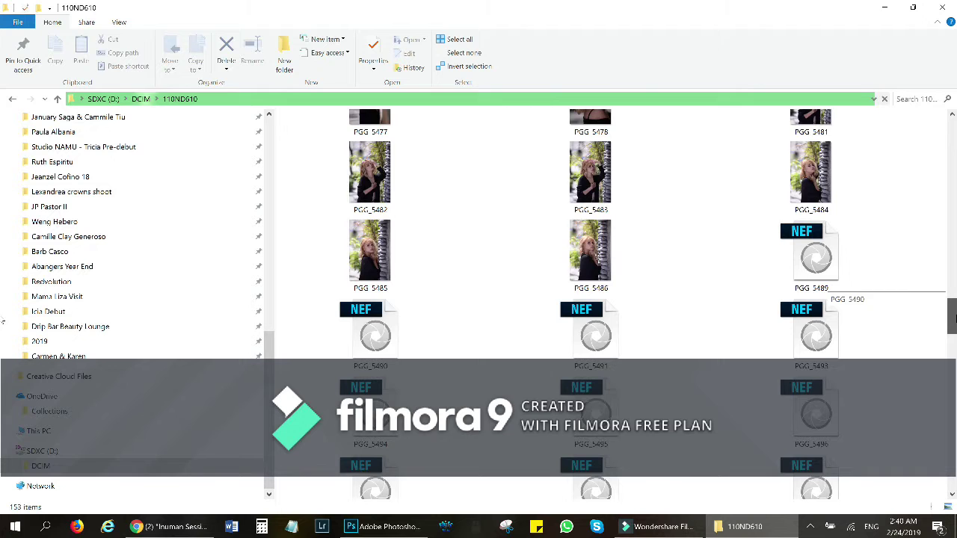
{"action": "scroll", "coordinate": [401, 250], "scroll_direction": "down", "scroll_amount": 1}
{"action": "left_click", "coordinate": [404, 254]}
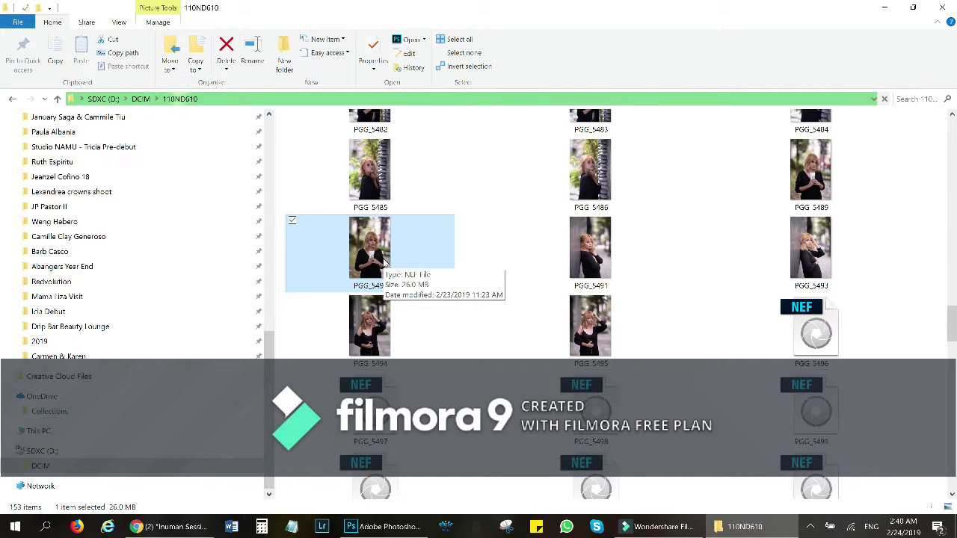
{"action": "scroll", "coordinate": [535, 344], "scroll_direction": "down", "scroll_amount": 2}
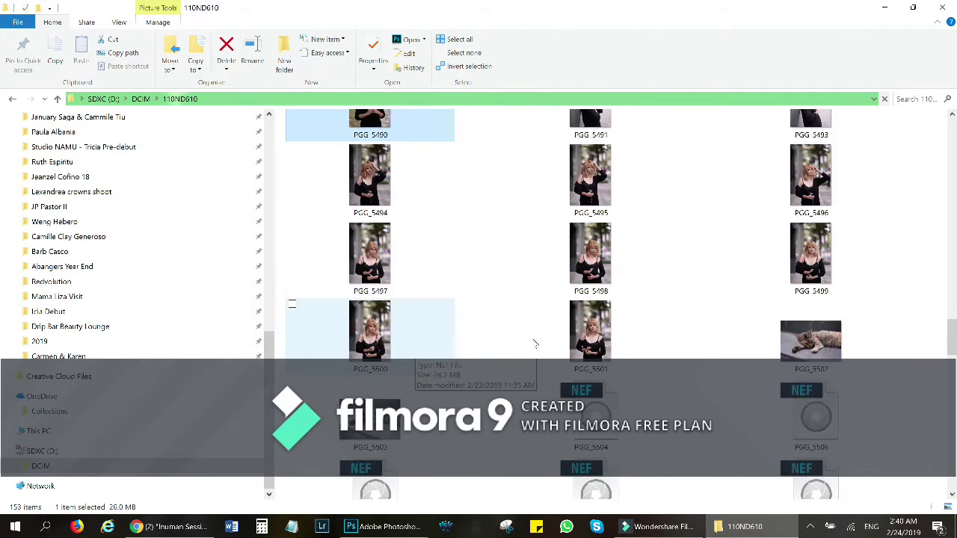
{"action": "left_click", "coordinate": [373, 340]}
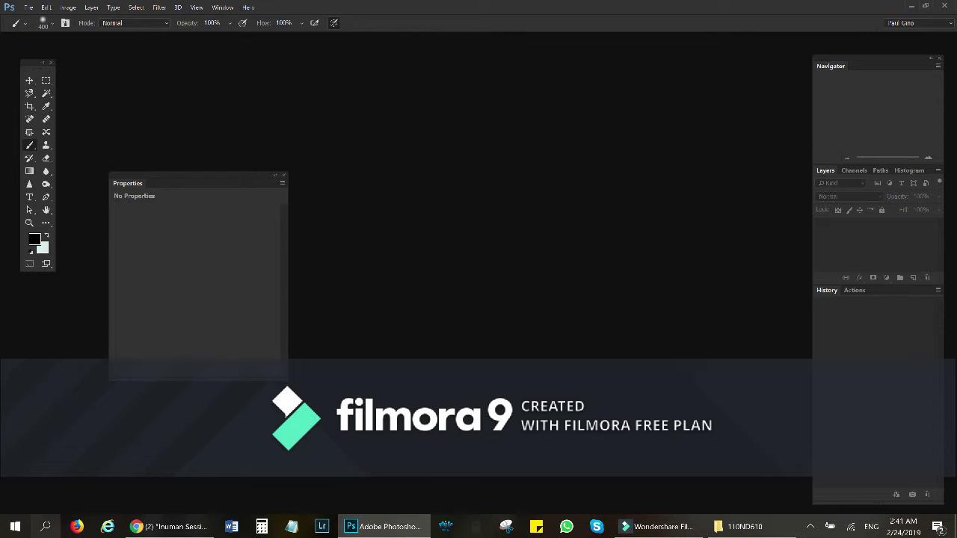
{"action": "mouse_move", "coordinate": [386, 526]}
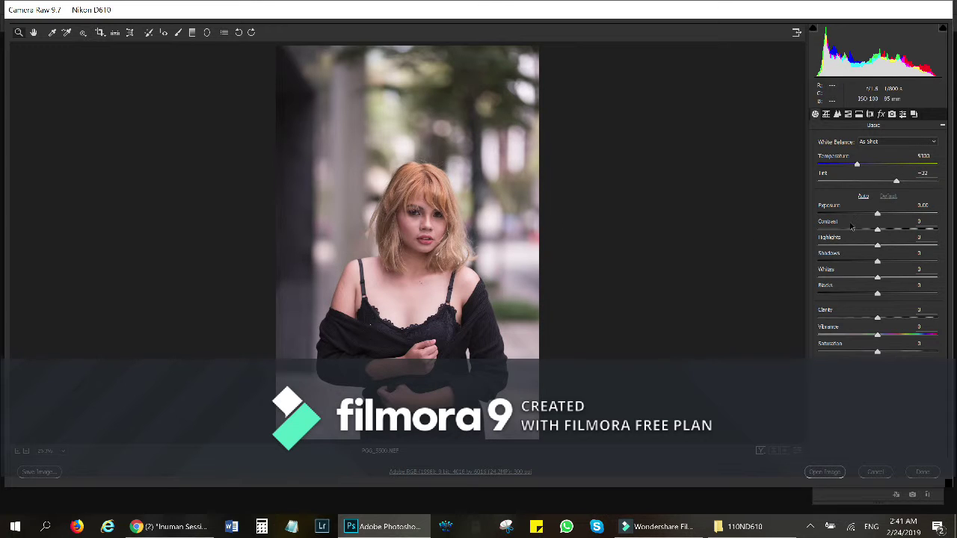
Apply the Teal And Cream Lighter preset and set the sharpening amount to 50
{"action": "left_click", "coordinate": [904, 114]}
{"action": "left_click_drag", "start_coordinate": [945, 150], "coordinate": [954, 425]}
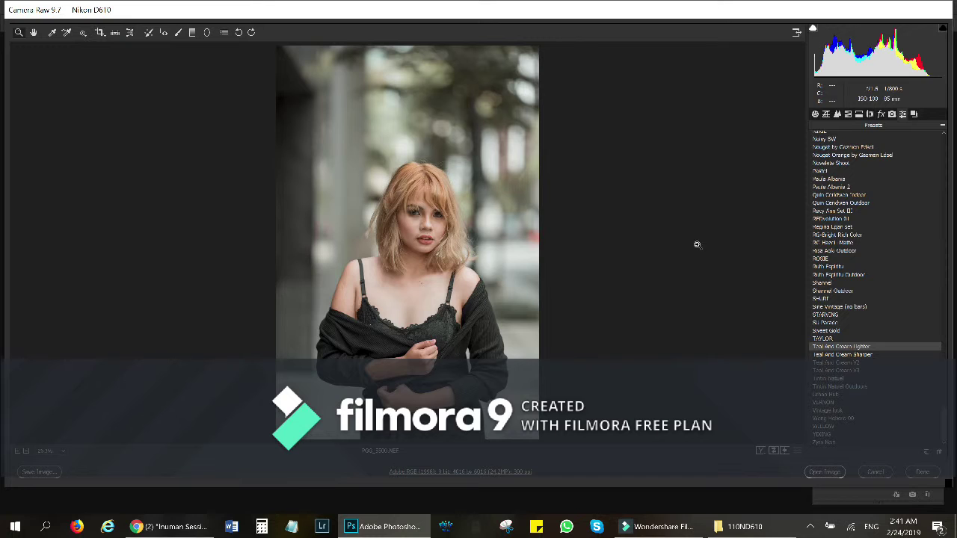
{"action": "left_click", "coordinate": [837, 114]}
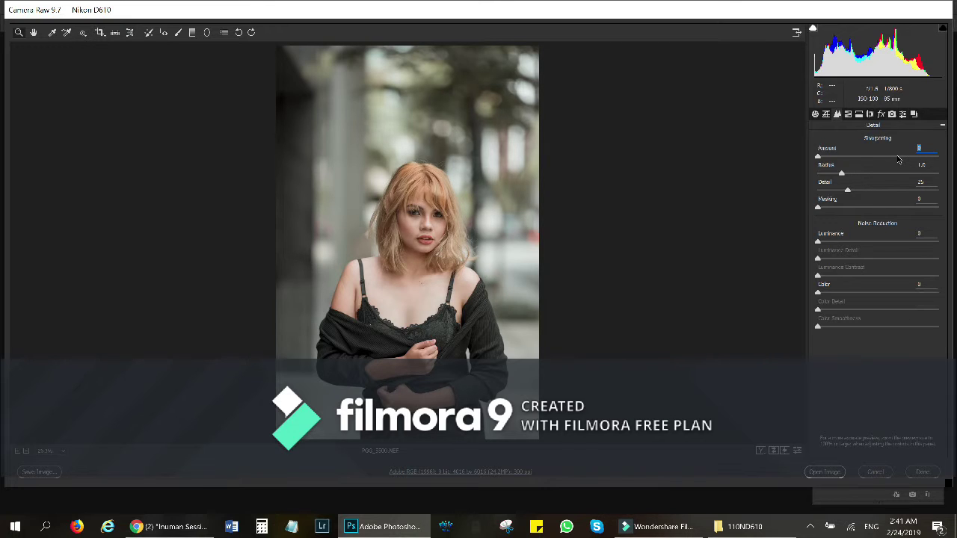
{"action": "type", "text": "50"}
Set the Clarity to 15, fine-tune it, and open the raw image for editing
{"action": "left_click", "coordinate": [817, 116]}
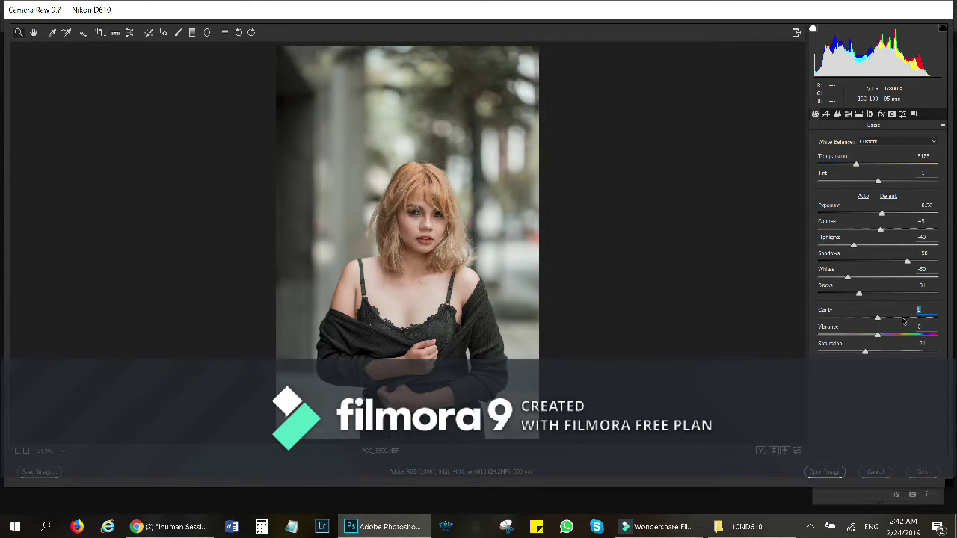
{"action": "type", "text": "15"}
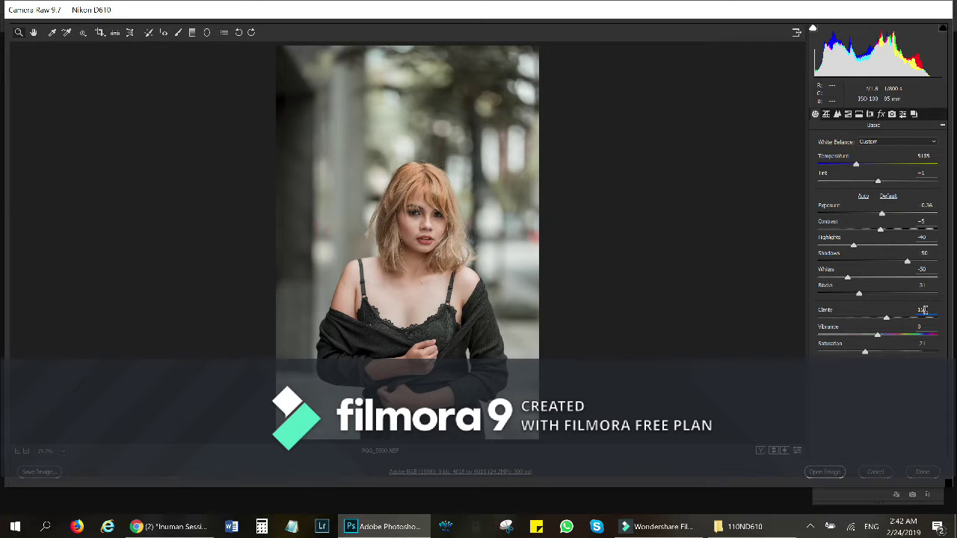
{"action": "left_click", "coordinate": [928, 311]}
{"action": "left_click_drag", "start_coordinate": [886, 317], "coordinate": [892, 314]}
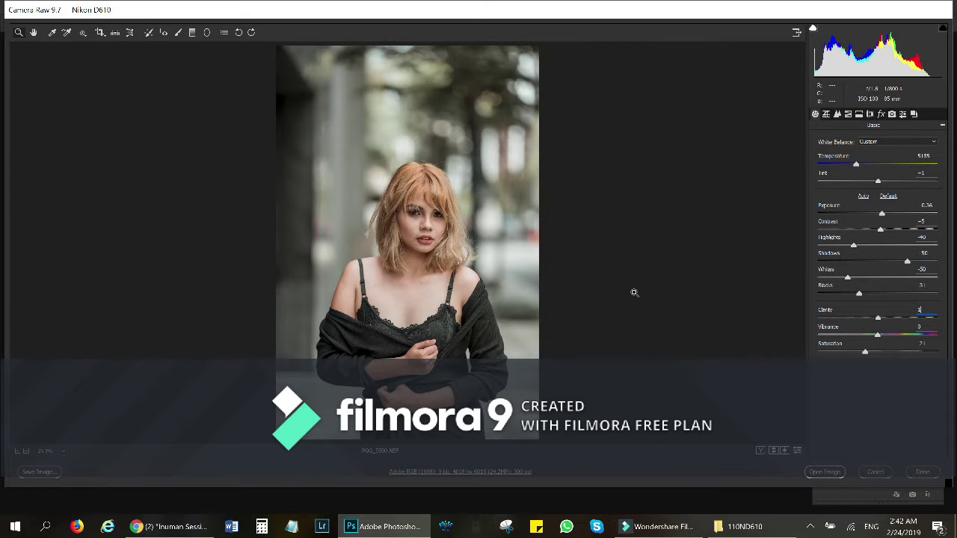
{"action": "key", "text": "Return"}
Run the Instagram Portrait 4:5 resize action and move the Background copy layer up to reframe the woman
{"action": "left_click_drag", "start_coordinate": [940, 351], "coordinate": [946, 468]}
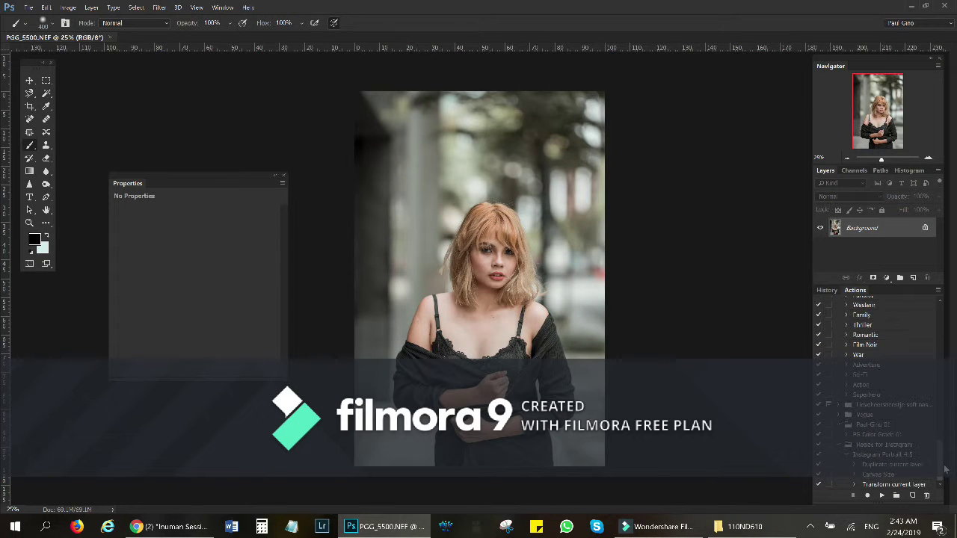
{"action": "left_click", "coordinate": [882, 496]}
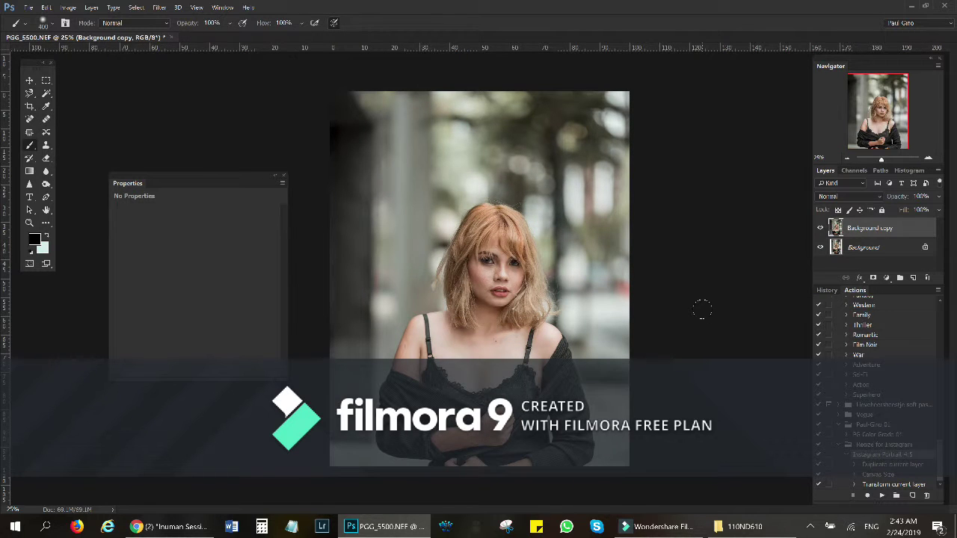
{"action": "key", "text": "v"}
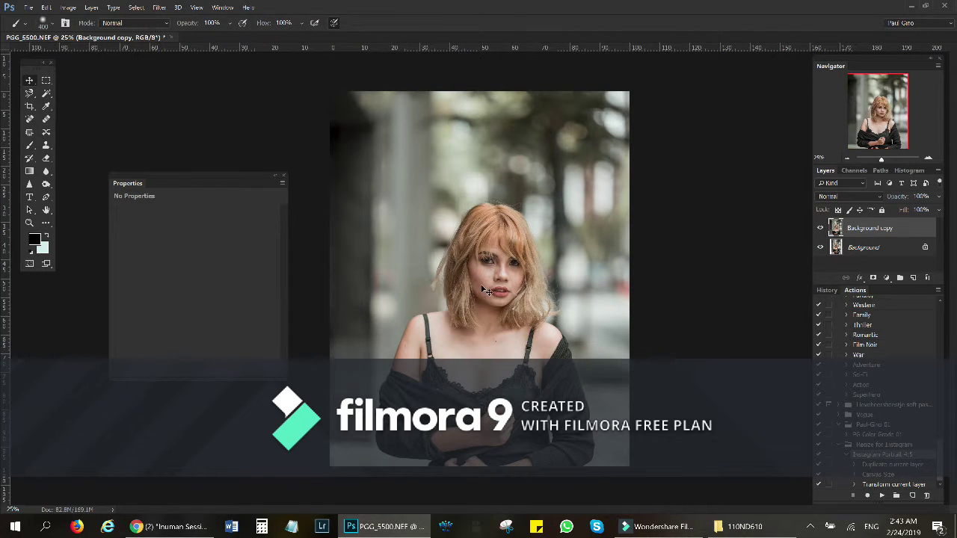
{"action": "left_click_drag", "start_coordinate": [487, 267], "coordinate": [484, 248]}
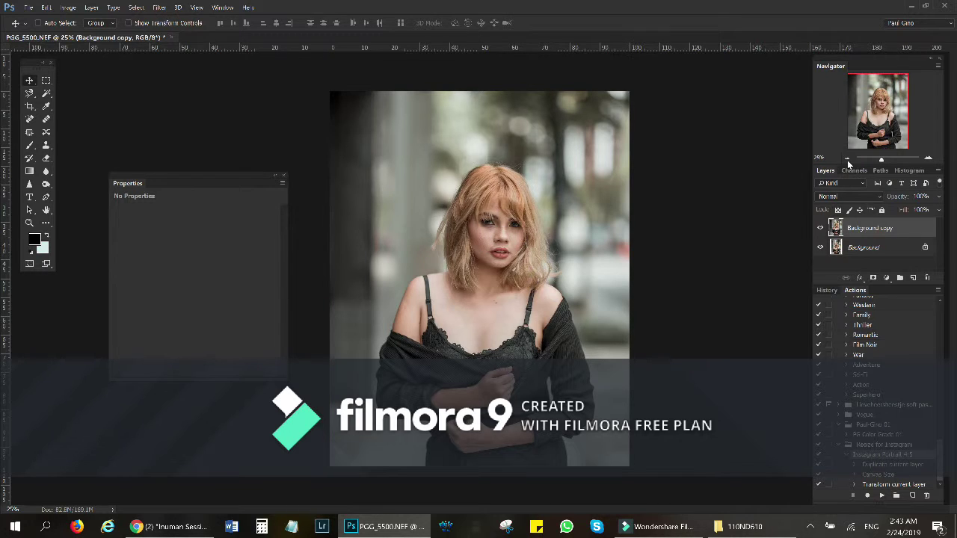
Free-transform the Background copy layer, scaling it proportionally to about 107.89% from the lower-right corner
{"action": "left_click", "coordinate": [847, 158]}
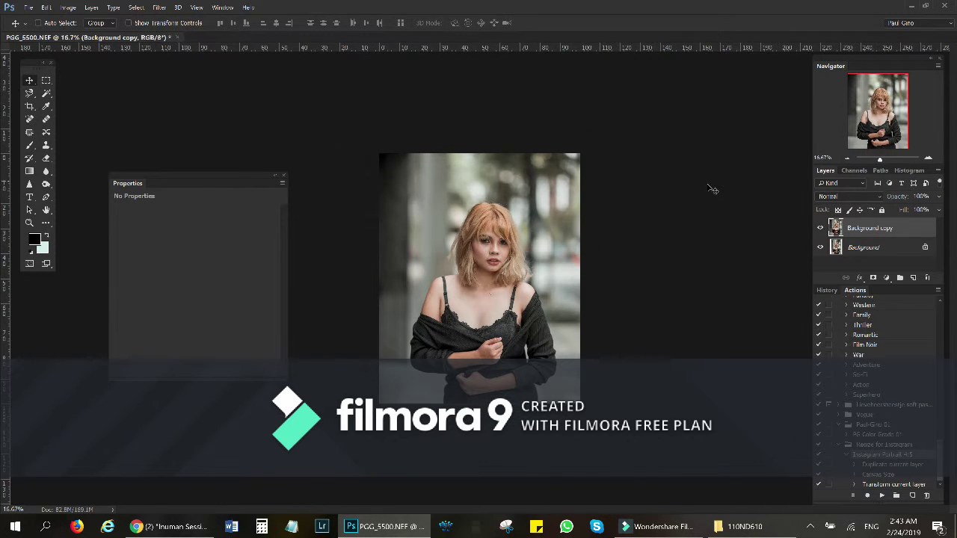
{"action": "key", "text": "ctrl+t"}
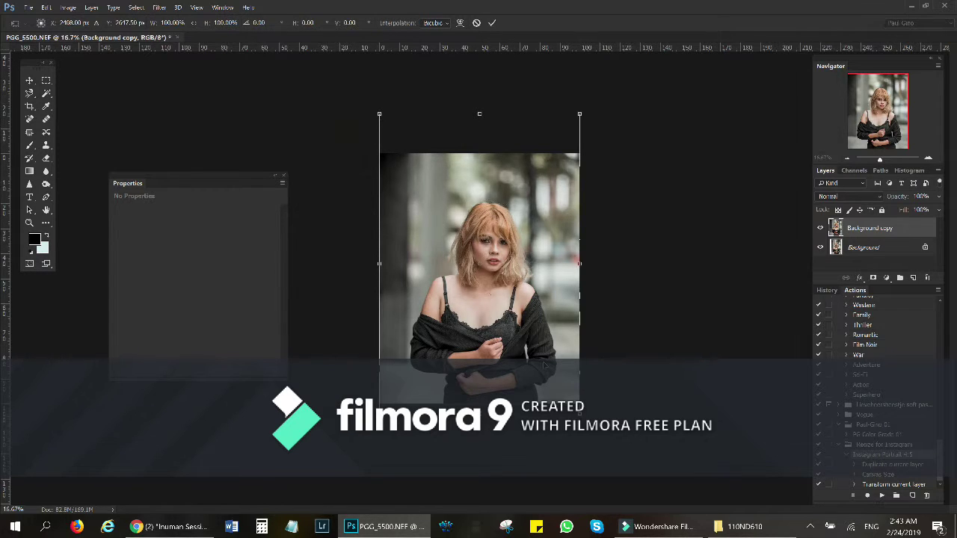
{"action": "left_click_drag", "start_coordinate": [379, 114], "coordinate": [365, 93]}
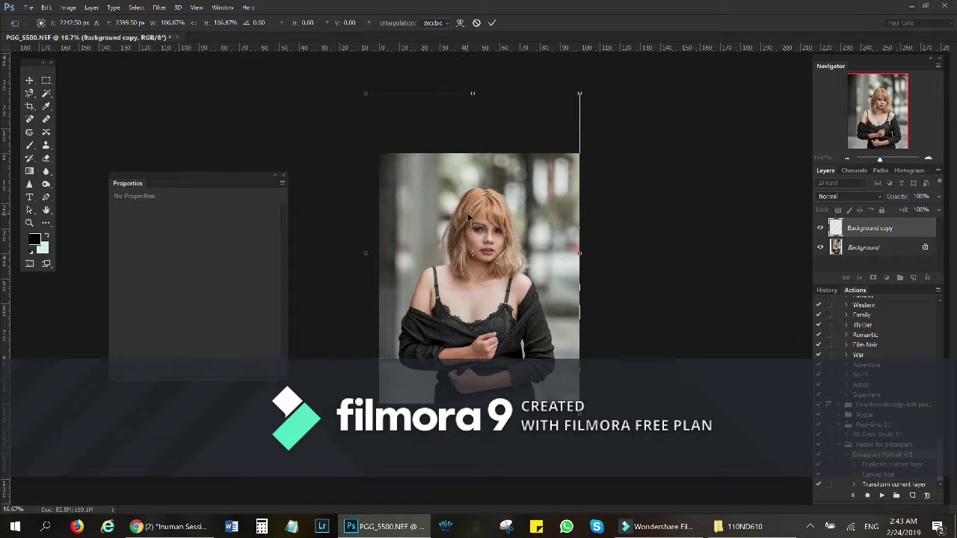
{"action": "mouse_move", "coordinate": [469, 216]}
{"action": "left_mouse_down"}
{"action": "mouse_move", "coordinate": [465, 224]}
{"action": "mouse_move", "coordinate": [463, 217]}
{"action": "left_mouse_up"}
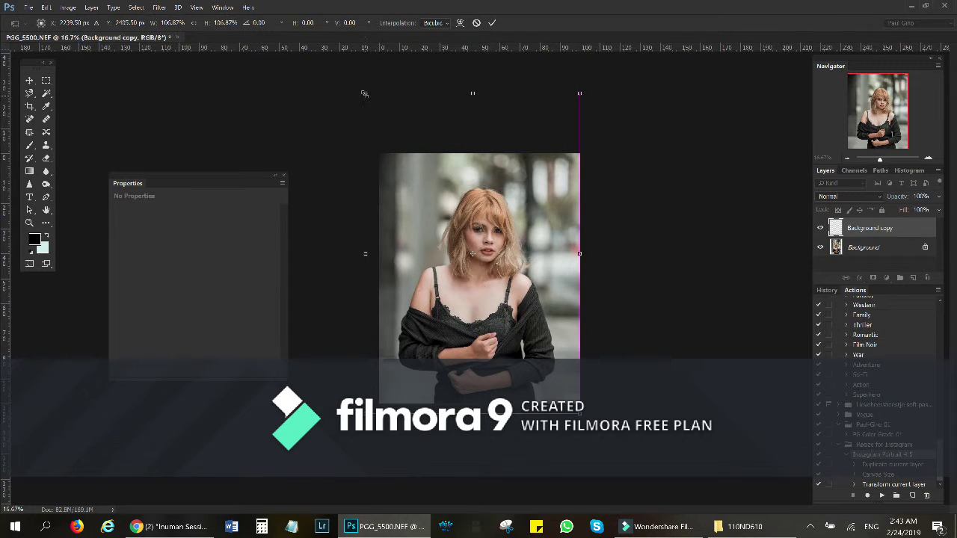
{"action": "left_click_drag", "start_coordinate": [364, 92], "coordinate": [363, 91]}
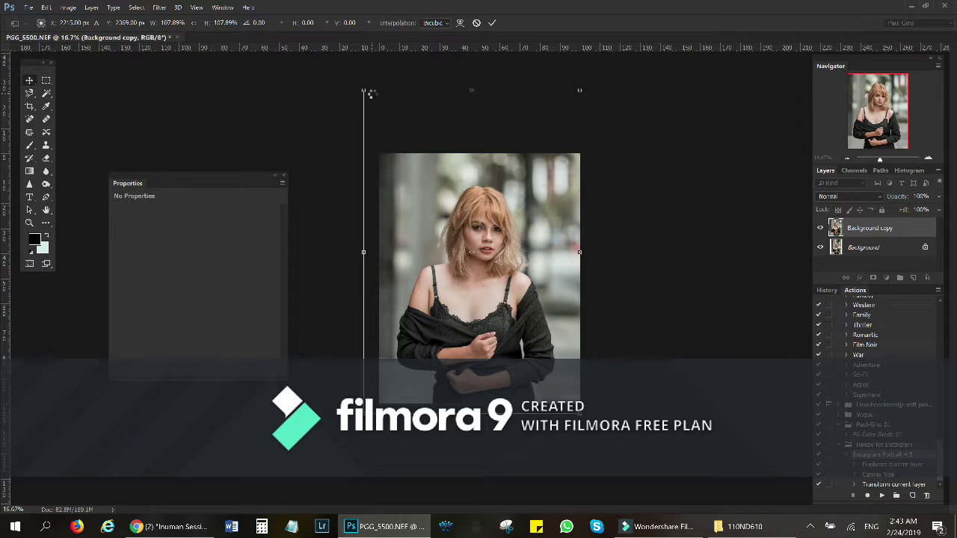
{"action": "key", "text": "Return"}
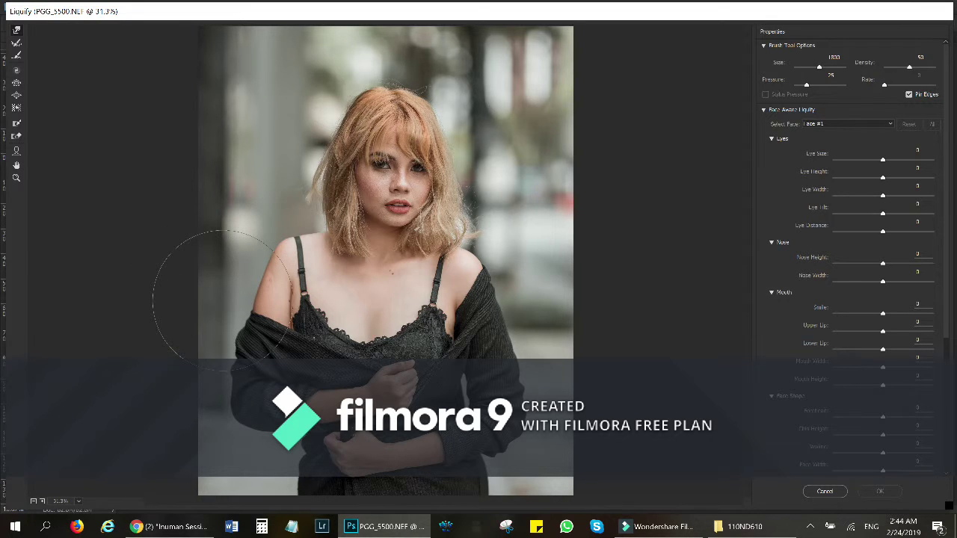
In Liquify, freeze the dark pillar strip along the photo's left edge with a 900 px Freeze Mask brush
{"action": "left_click", "coordinate": [17, 122]}
{"action": "left_click", "coordinate": [17, 126]}
{"action": "key", "text": "bracketleft"}
{"action": "key", "text": "bracketleft"}
{"action": "key", "text": "bracketleft"}
{"action": "key", "text": "bracketleft"}
{"action": "key", "text": "bracketleft"}
{"action": "key", "text": "bracketleft"}
{"action": "key", "text": "bracketleft"}
{"action": "key", "text": "bracketleft"}
{"action": "key", "text": "bracketleft"}
{"action": "mouse_move", "coordinate": [211, 381]}
{"action": "left_mouse_down"}
{"action": "mouse_move", "coordinate": [212, 407]}
{"action": "mouse_move", "coordinate": [222, 27]}
{"action": "left_mouse_up"}
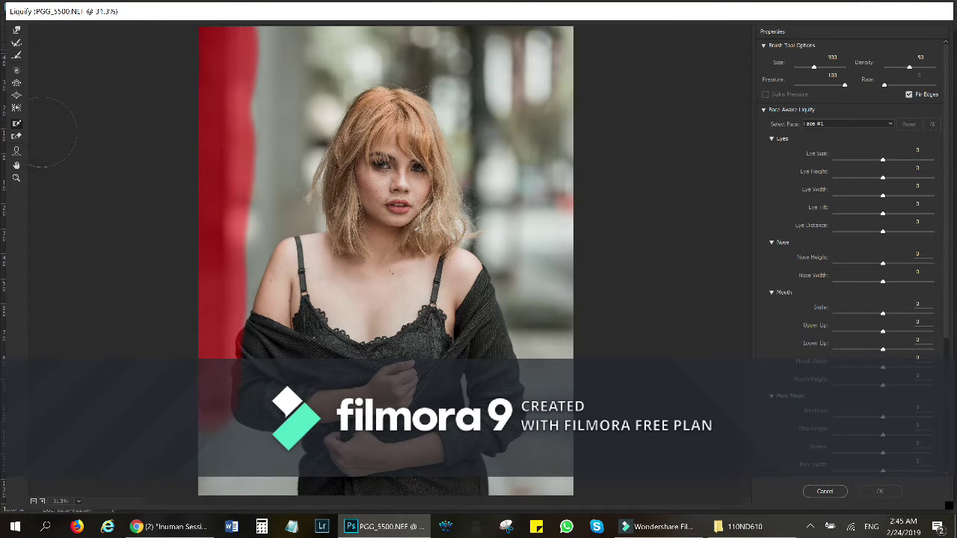
Push the woman's arm beside the frozen strip slightly inward with the Forward Warp tool
{"action": "left_click", "coordinate": [17, 32]}
{"action": "left_click_drag", "start_coordinate": [251, 310], "coordinate": [253, 305]}
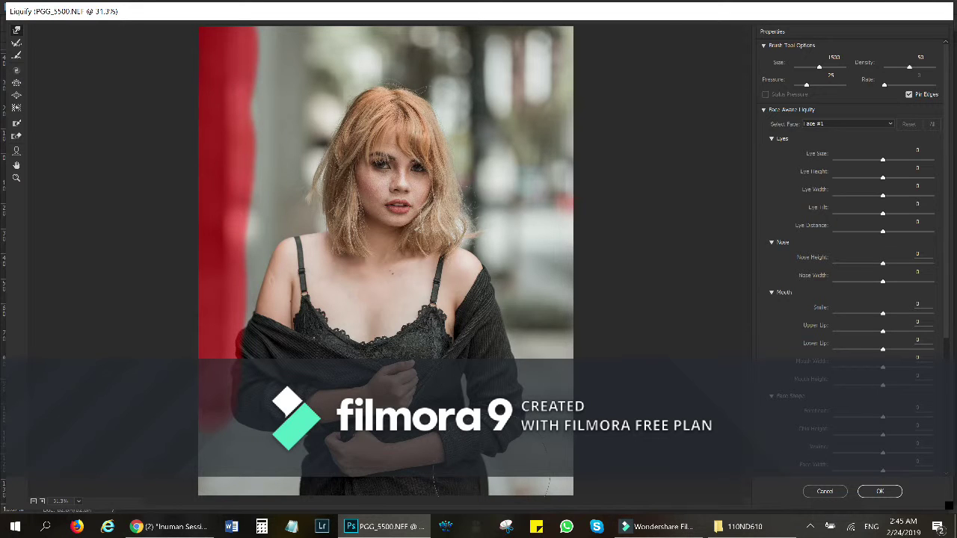
{"action": "key", "text": "bracketleft"}
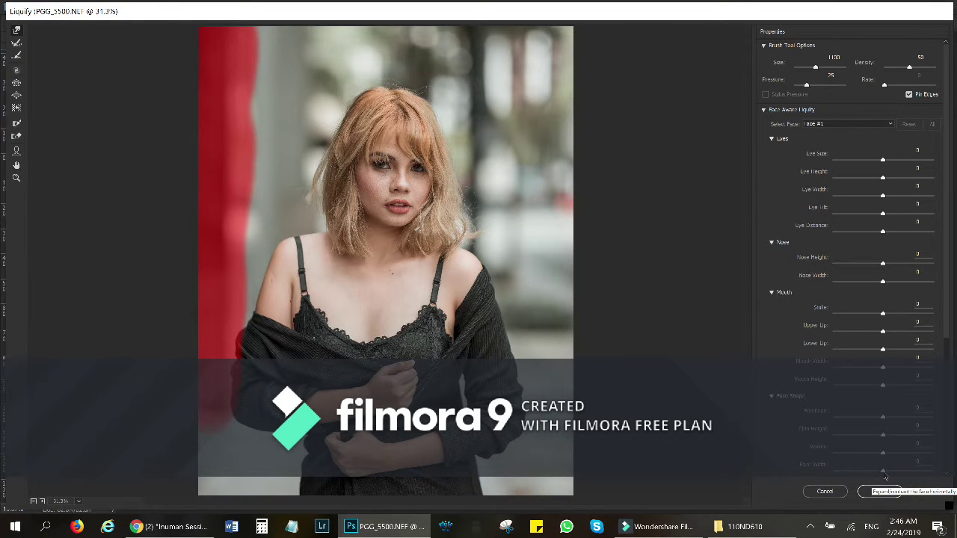
Slim the face by setting Face Width to about -48 and Jawline to about -30
{"action": "left_click_drag", "start_coordinate": [884, 476], "coordinate": [853, 477]}
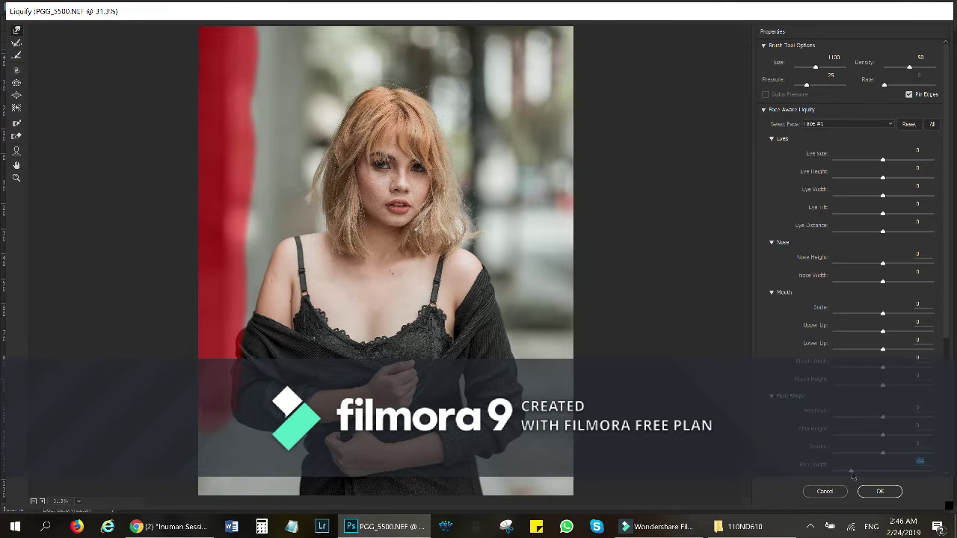
{"action": "left_click_drag", "start_coordinate": [860, 478], "coordinate": [861, 475]}
{"action": "left_click_drag", "start_coordinate": [884, 456], "coordinate": [867, 461]}
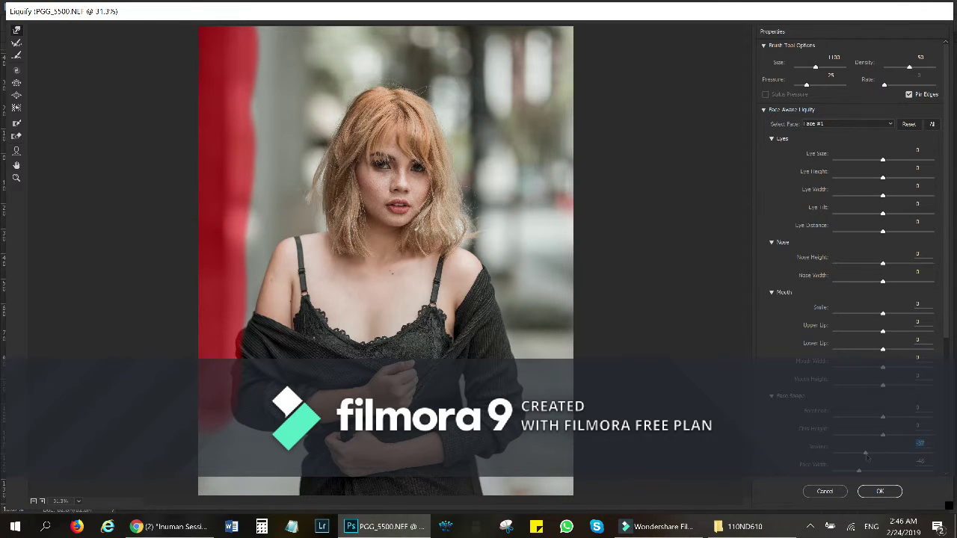
{"action": "left_click", "coordinate": [870, 457]}
Tuck in the stray hair at the left side of the head with a Forward Warp brush of 250 px
{"action": "key", "text": "bracketleft"}
{"action": "key", "text": "bracketleft"}
{"action": "key", "text": "bracketleft"}
{"action": "key", "text": "bracketleft"}
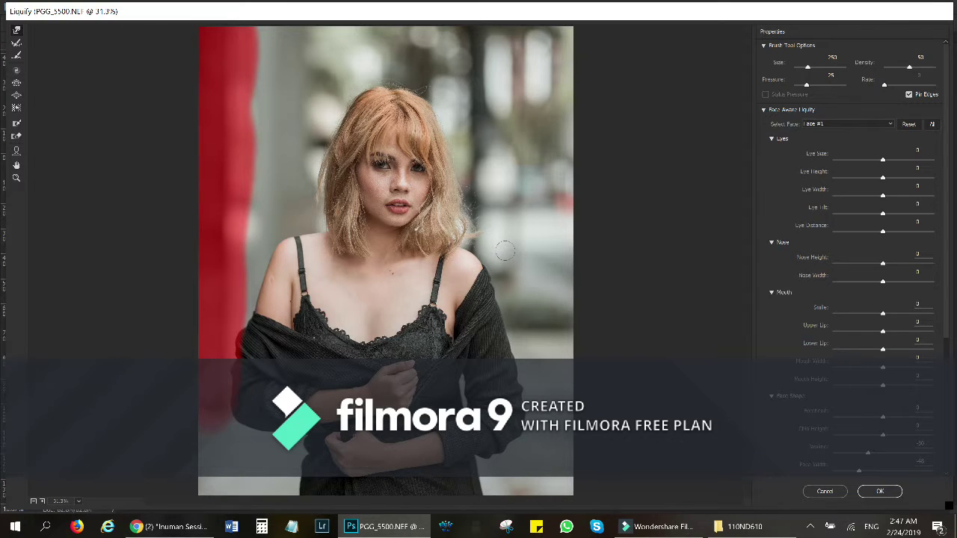
Push the top of the hair slightly down with a 900 px Forward Warp brush and apply the Liquify changes
{"action": "key", "text": "bracketright"}
{"action": "key", "text": "bracketright"}
{"action": "key", "text": "bracketright"}
{"action": "key", "text": "bracketright"}
{"action": "key", "text": "bracketright"}
{"action": "key", "text": "bracketright"}
{"action": "key", "text": "bracketright"}
{"action": "key", "text": "bracketright"}
{"action": "key", "text": "bracketright"}
{"action": "key", "text": "bracketright"}
{"action": "key", "text": "bracketright"}
{"action": "key", "text": "bracketright"}
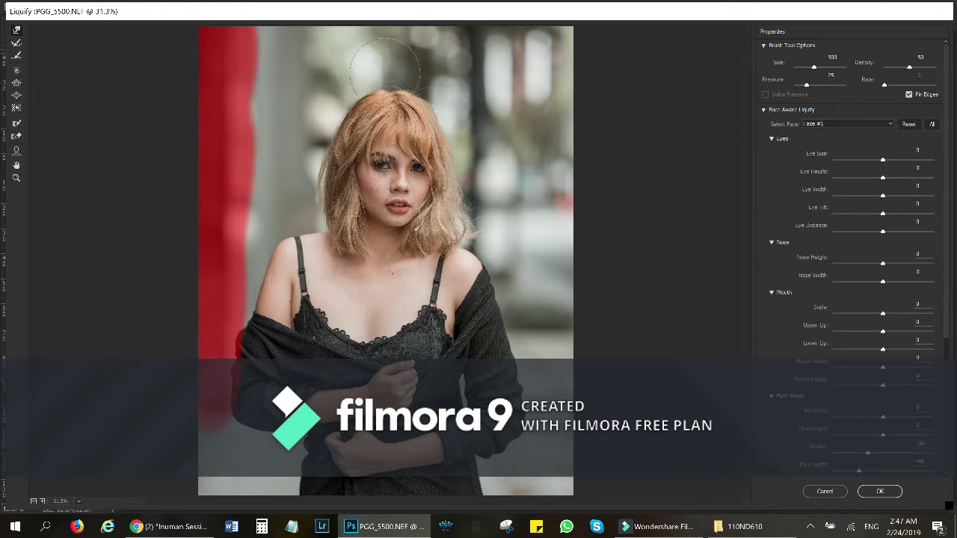
{"action": "key", "text": "Return"}
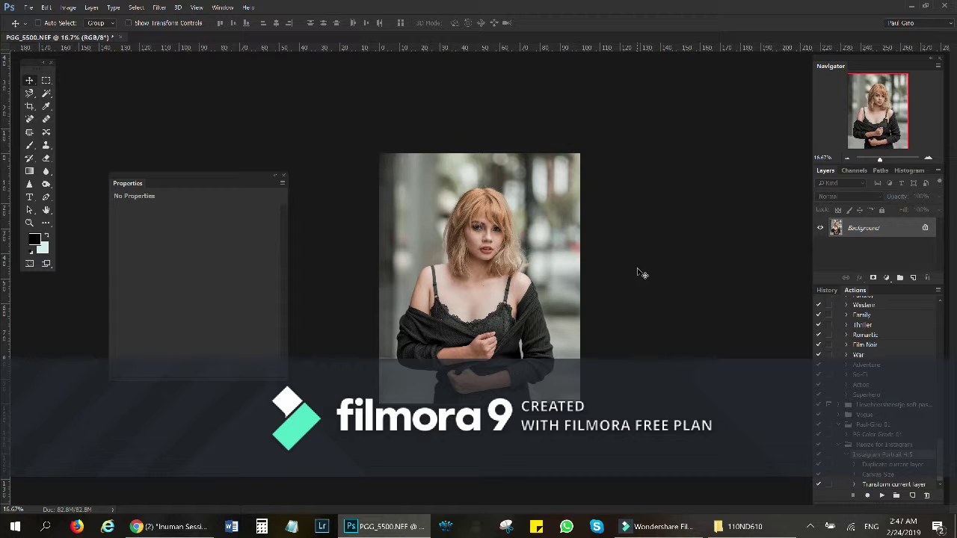
Run the Frequency Separation action, accepting the preset values in its Apply Image and group dialogs
{"action": "key", "text": "F2"}
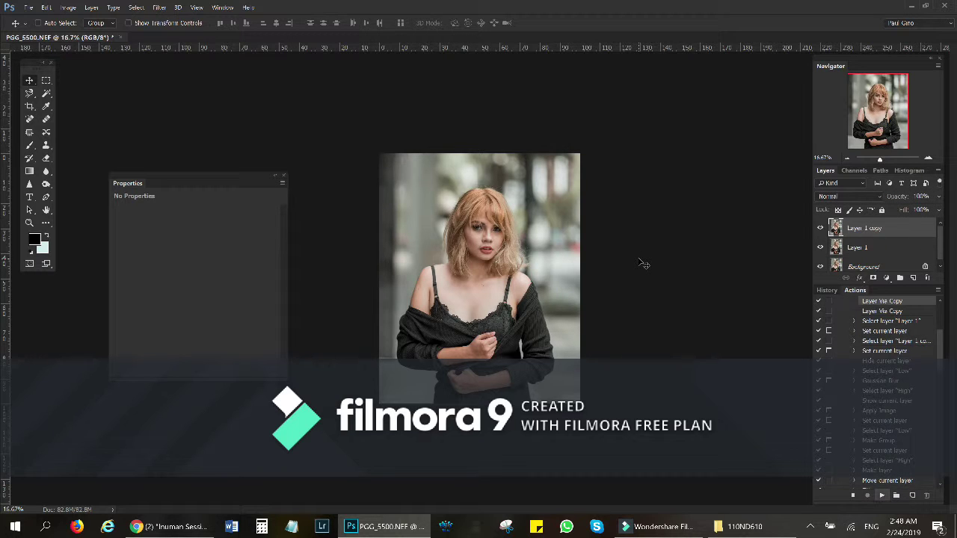
{"action": "left_click", "coordinate": [782, 185]}
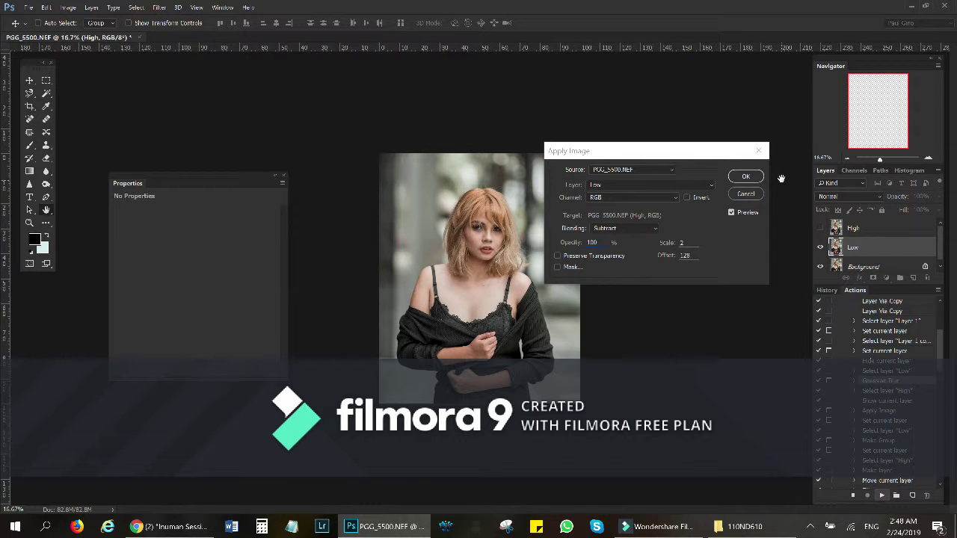
{"action": "key", "text": "Return"}
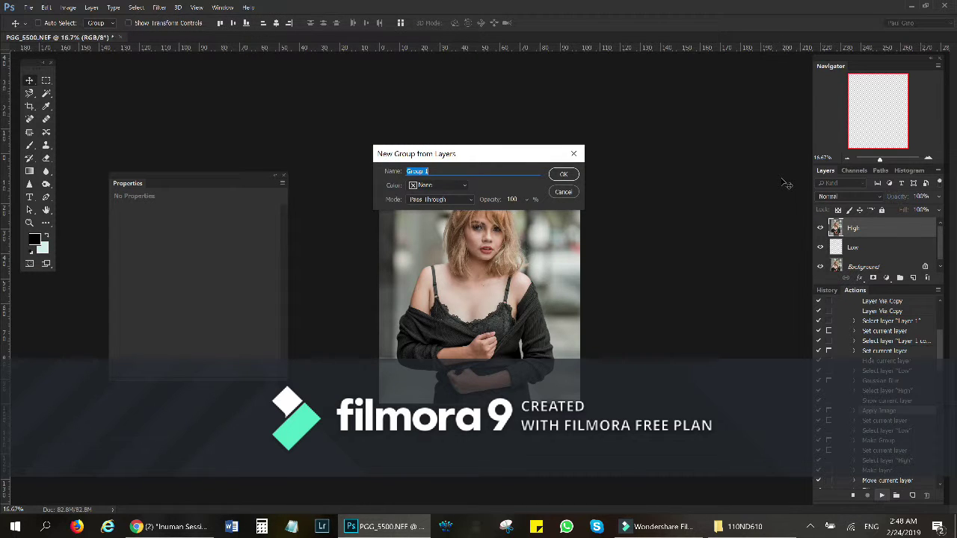
{"action": "key", "text": "Return"}
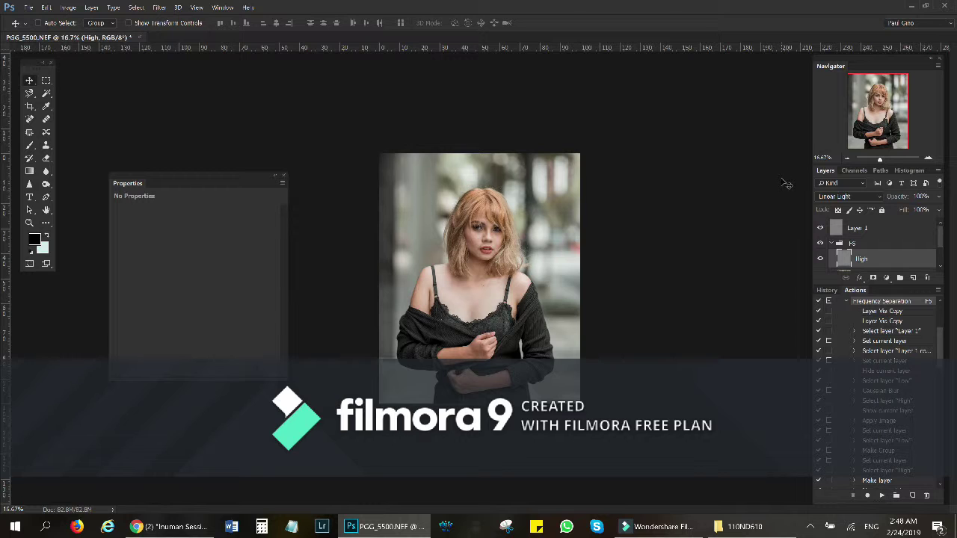
{"action": "left_click", "coordinate": [929, 160]}
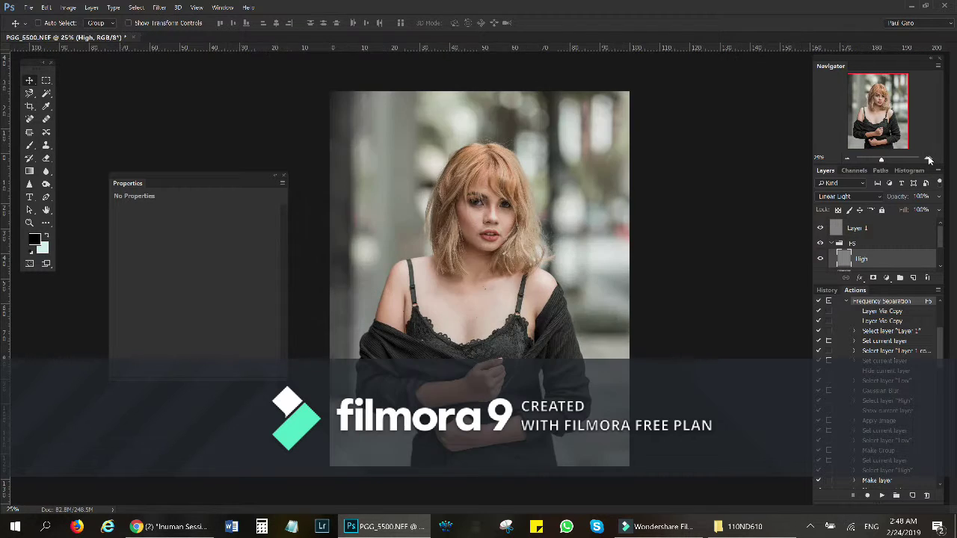
{"action": "left_click", "coordinate": [929, 160]}
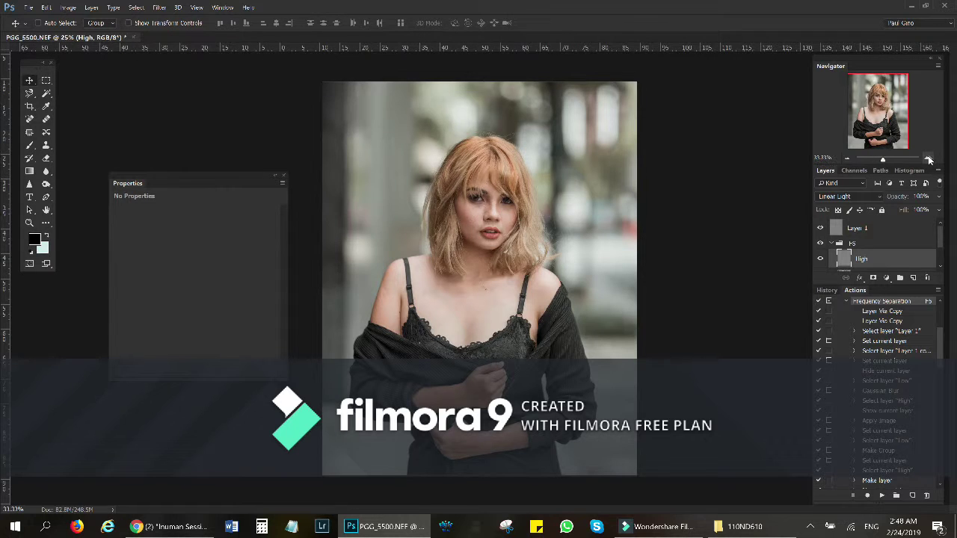
Heal the small blemishes around the nose on the High layer with the Healing Brush in Lighten mode
{"action": "left_click", "coordinate": [929, 160]}
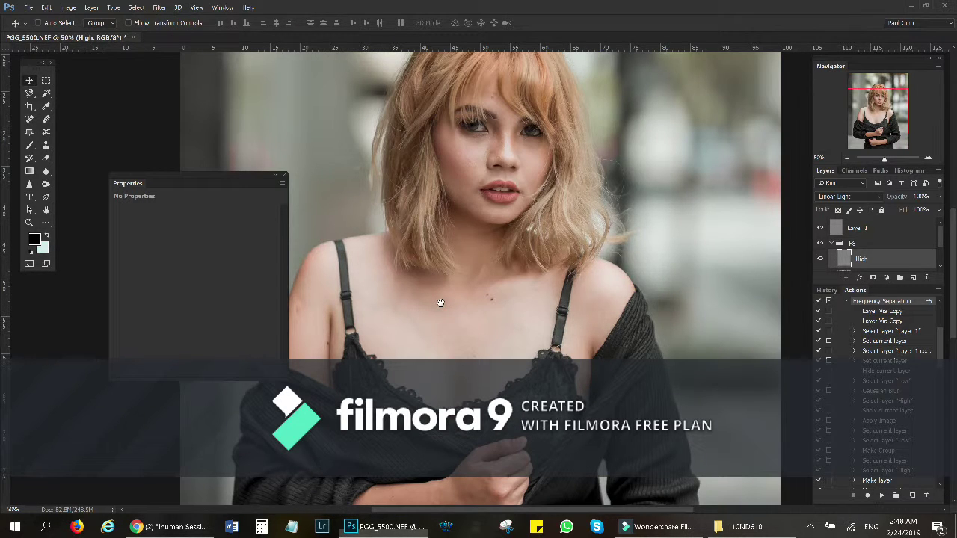
{"action": "left_click_drag", "start_coordinate": [440, 303], "coordinate": [589, 346]}
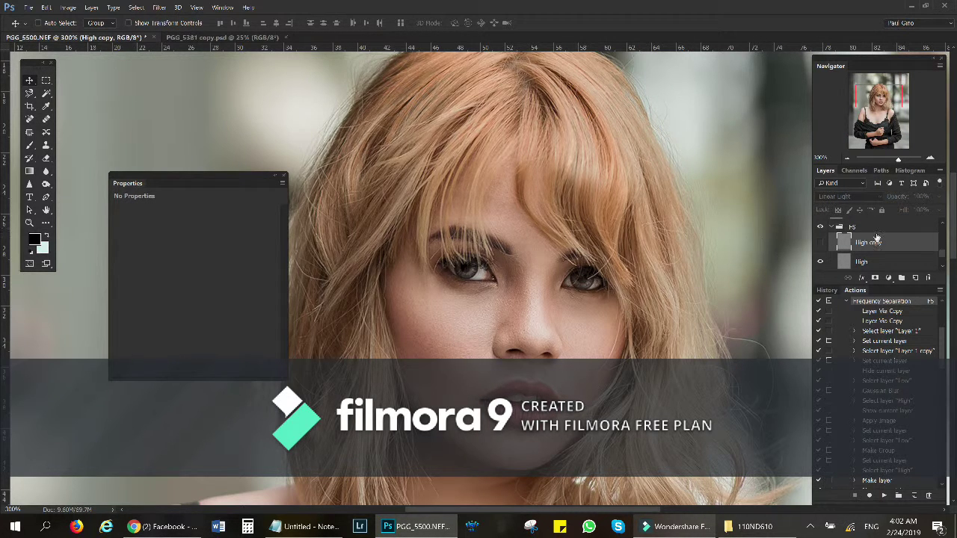
{"action": "left_click_drag", "start_coordinate": [942, 254], "coordinate": [943, 262]}
{"action": "left_click", "coordinate": [876, 237]}
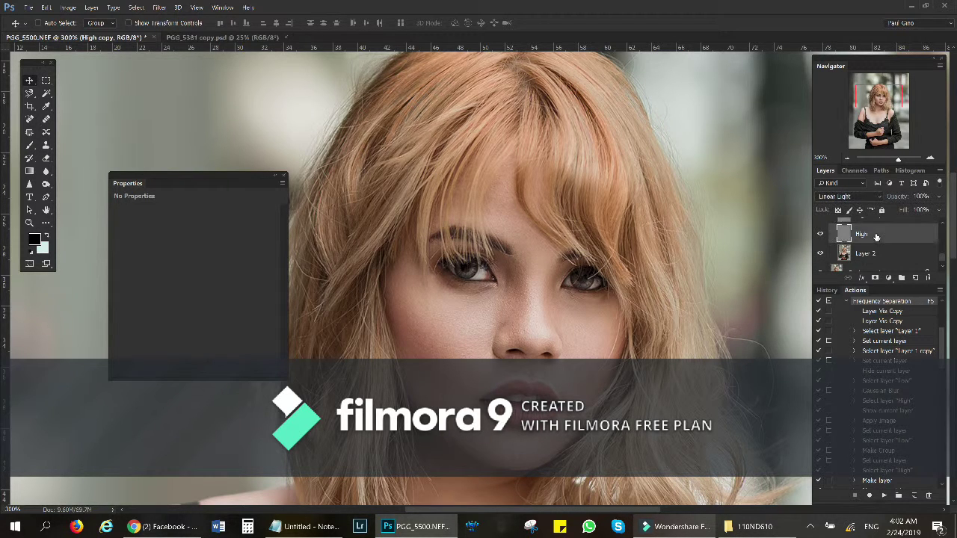
{"action": "left_click", "coordinate": [46, 119]}
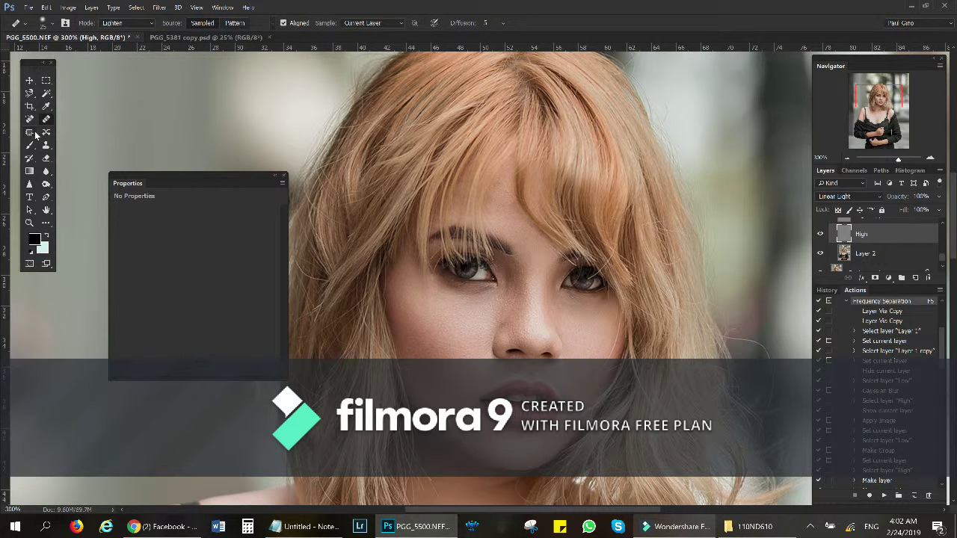
{"action": "key", "text": "shift+j"}
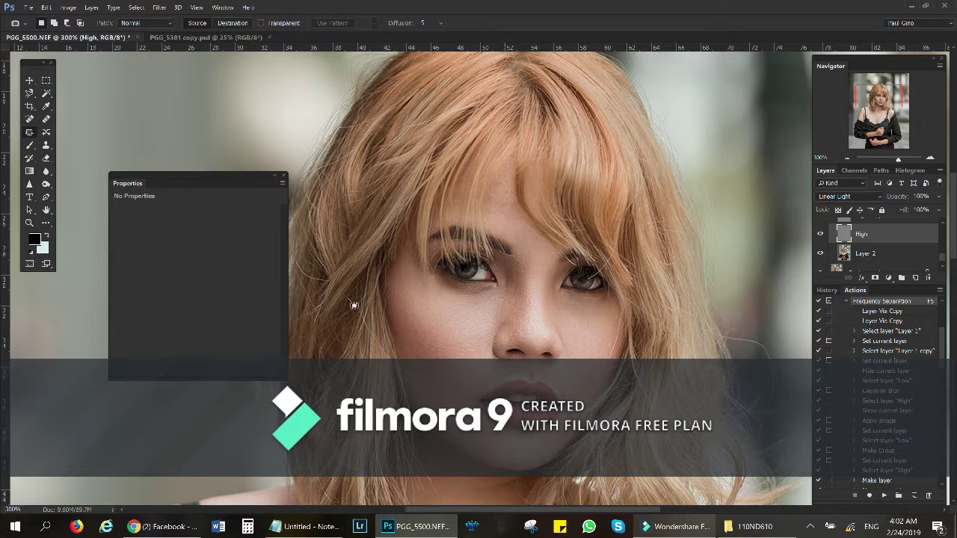
{"action": "left_click", "coordinate": [46, 119]}
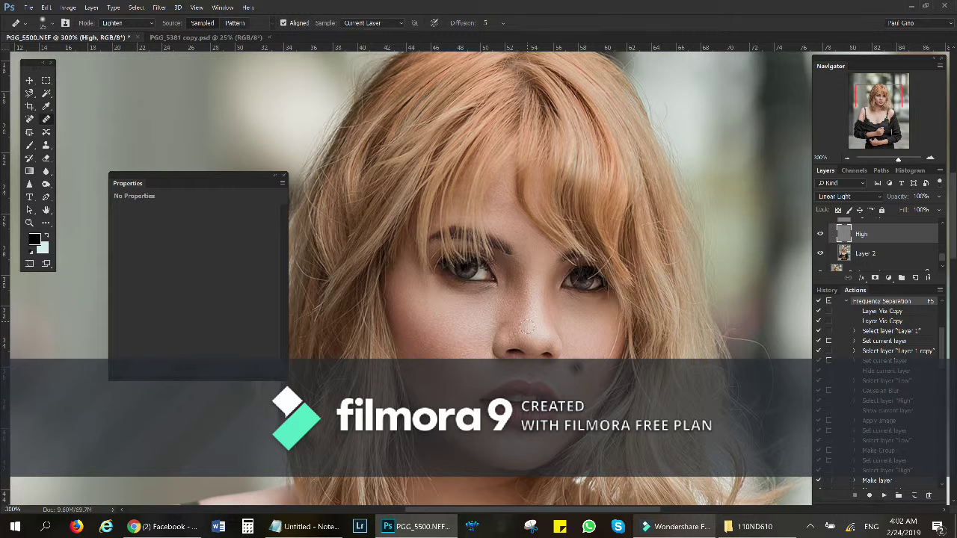
{"action": "left_click", "coordinate": [576, 367]}
{"action": "key", "text": "ctrl+plus"}
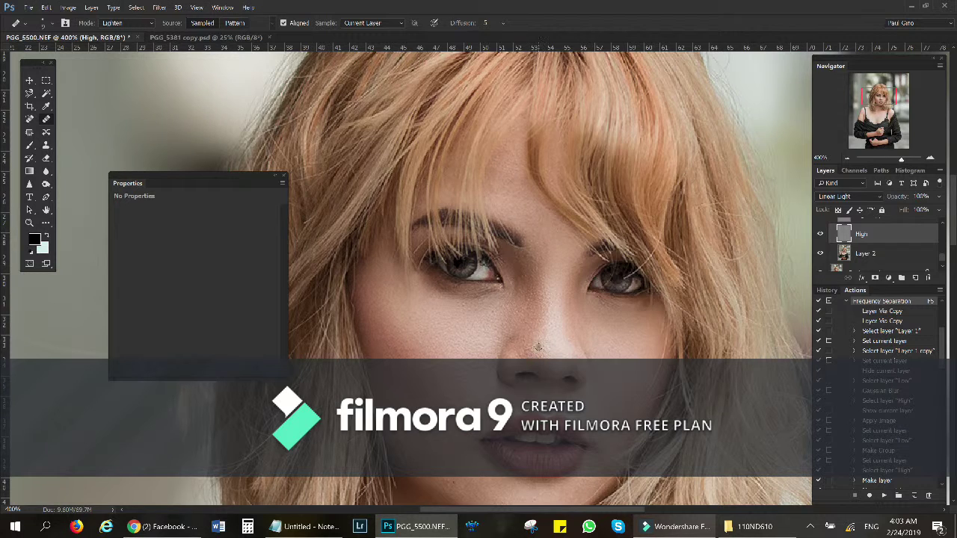
{"action": "left_click", "coordinate": [544, 346]}
{"action": "left_click_drag", "start_coordinate": [630, 264], "coordinate": [626, 243]}
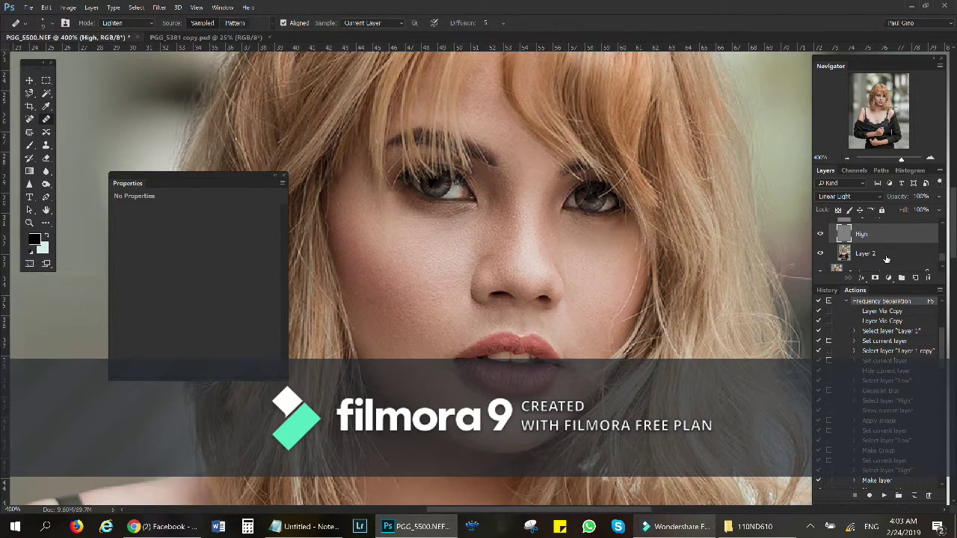
Select Layer 2 in the FS group and review the layers stacked around it
{"action": "left_click", "coordinate": [886, 259]}
{"action": "left_click_drag", "start_coordinate": [576, 184], "coordinate": [574, 246]}
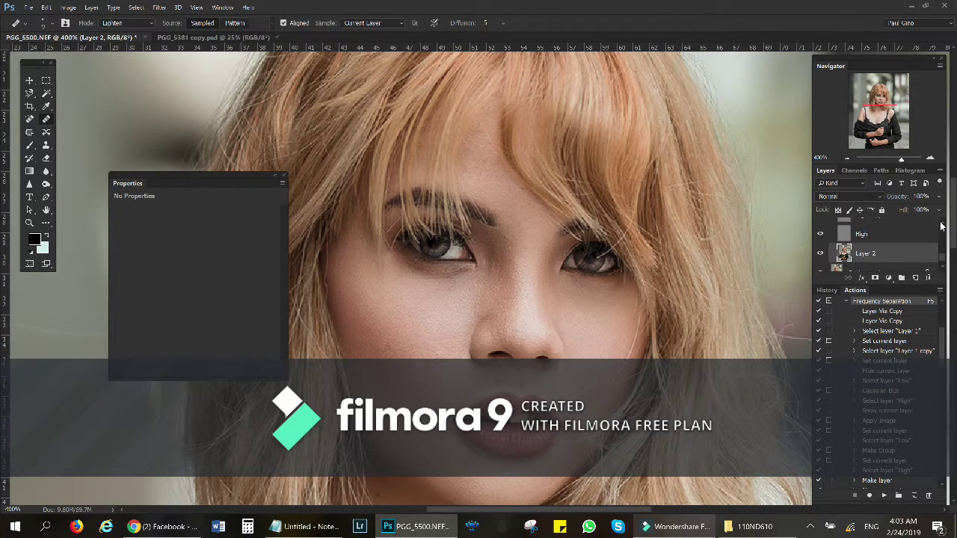
{"action": "scroll", "coordinate": [941, 225], "scroll_direction": "up", "scroll_amount": 2}
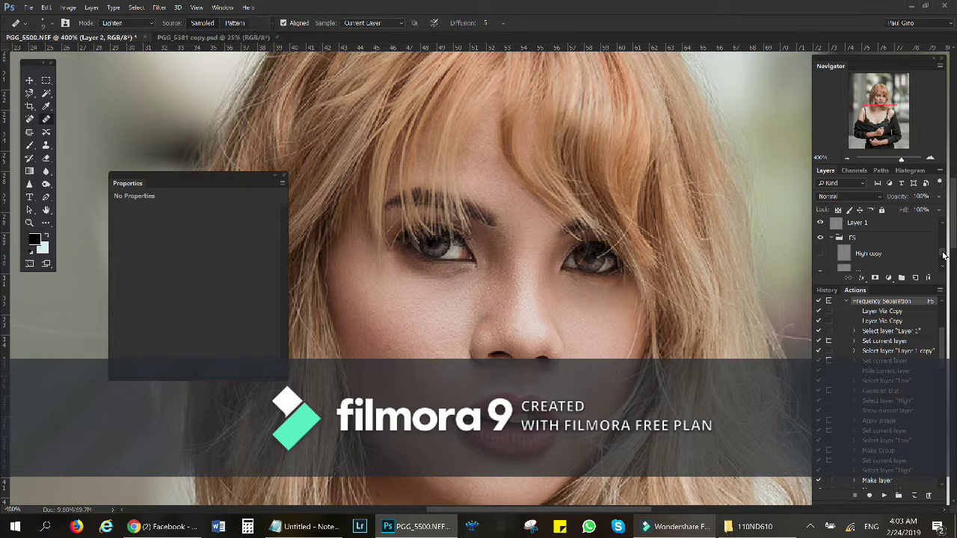
{"action": "scroll", "coordinate": [945, 268], "scroll_direction": "down", "scroll_amount": 1}
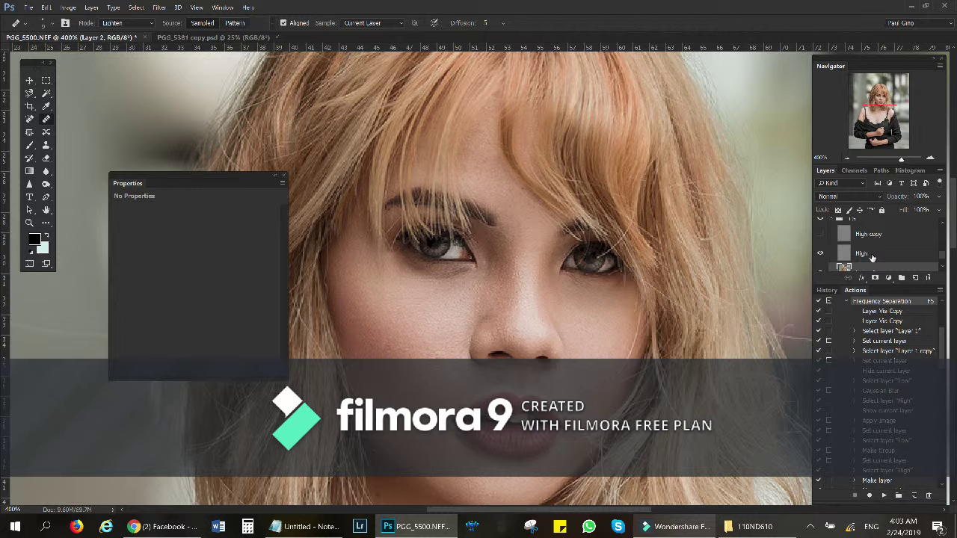
{"action": "scroll", "coordinate": [943, 269], "scroll_direction": "down", "scroll_amount": 1}
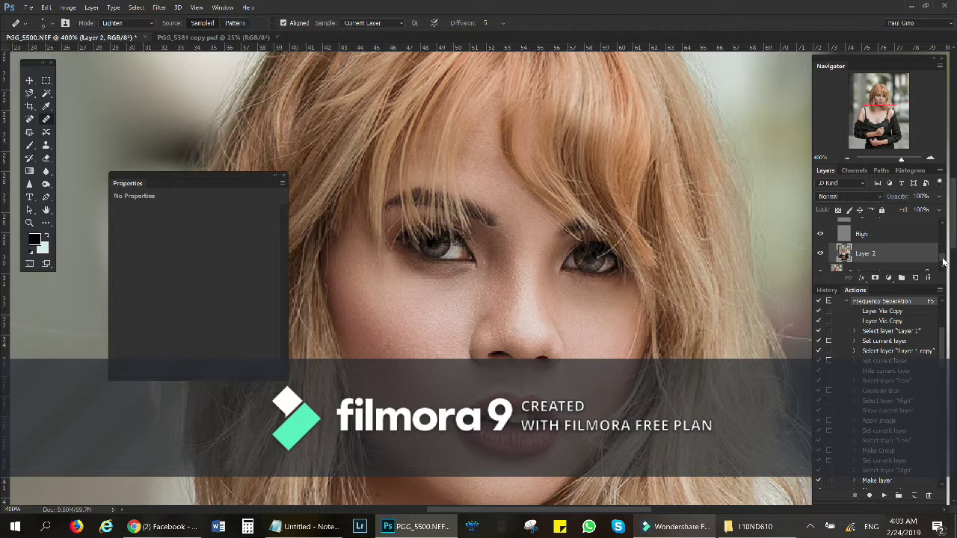
{"action": "scroll", "coordinate": [944, 261], "scroll_direction": "up", "scroll_amount": 2}
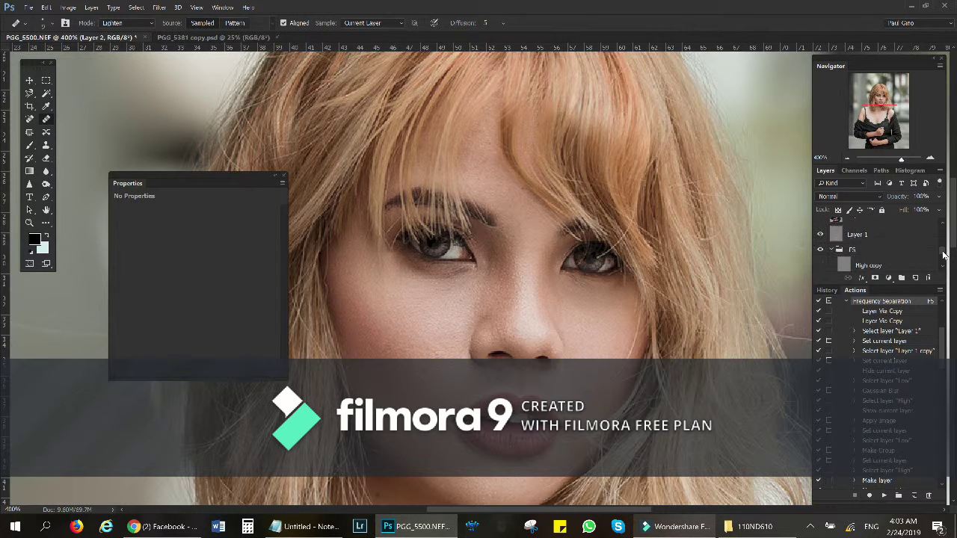
{"action": "left_click_drag", "start_coordinate": [943, 259], "coordinate": [944, 249]}
{"action": "scroll", "coordinate": [943, 249], "scroll_direction": "down", "scroll_amount": 2}
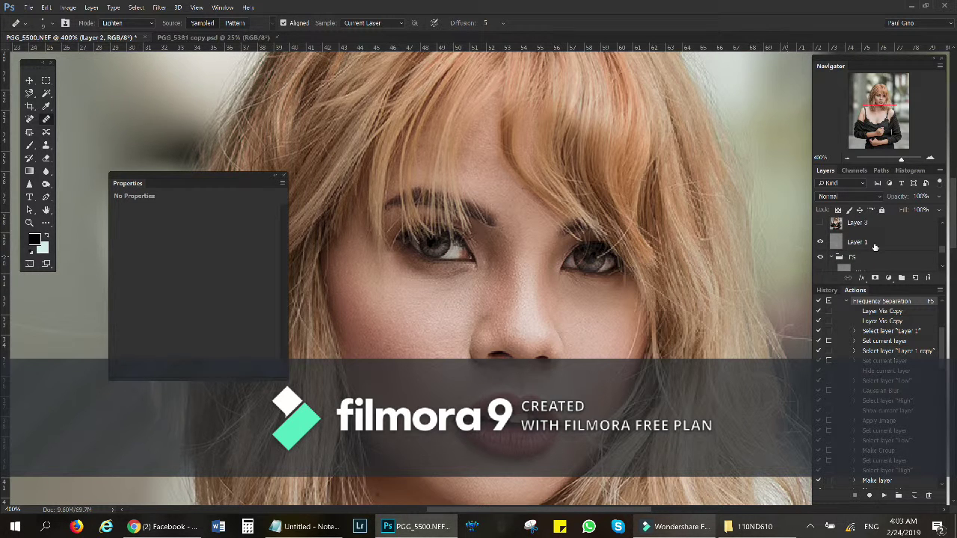
Compare the close-up of the face with and without Layer 1, leaving the layer visible
{"action": "left_click", "coordinate": [821, 243]}
{"action": "left_click", "coordinate": [821, 242]}
{"action": "left_click", "coordinate": [821, 243]}
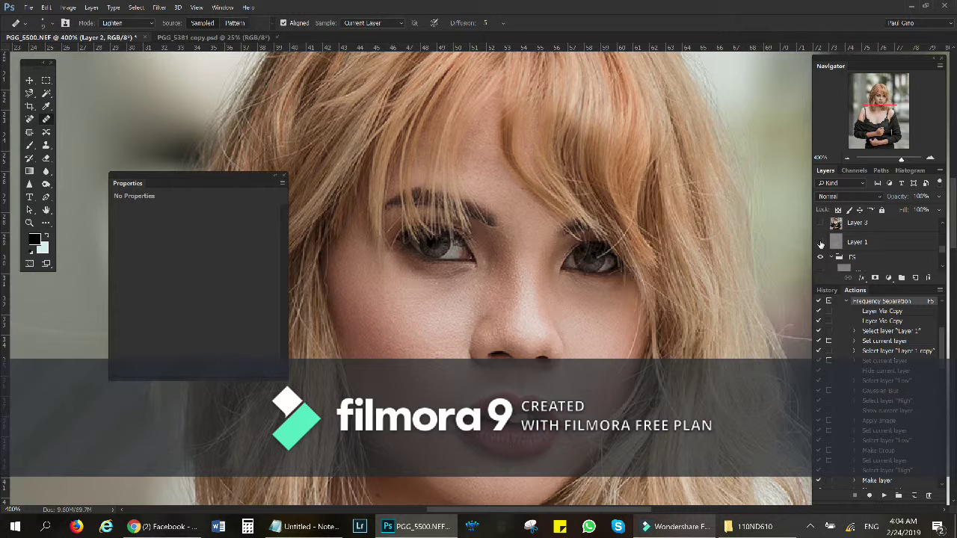
{"action": "left_click", "coordinate": [821, 243]}
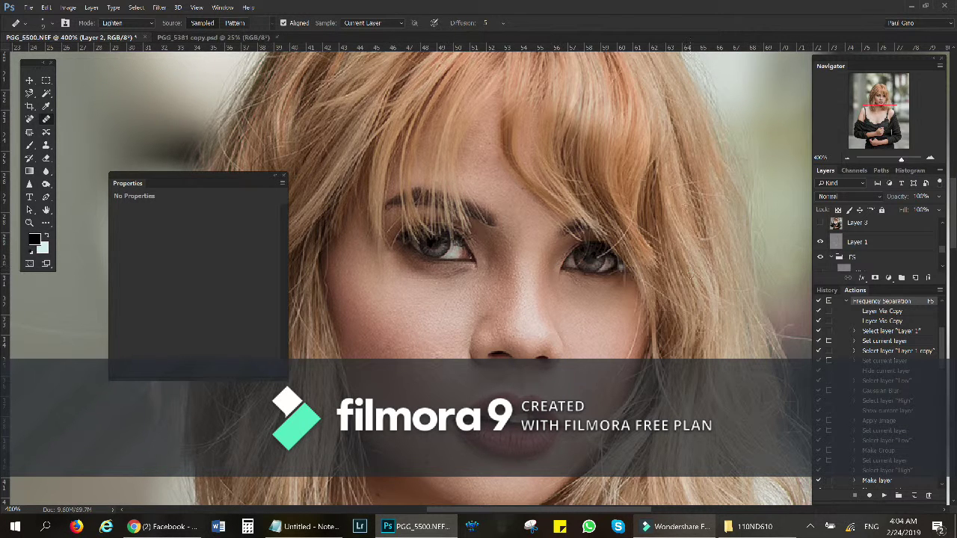
Compare the whole head at 200% zoom with Layer 1 hidden and shown, ending with it shown
{"action": "left_click", "coordinate": [849, 160]}
{"action": "left_click", "coordinate": [850, 160]}
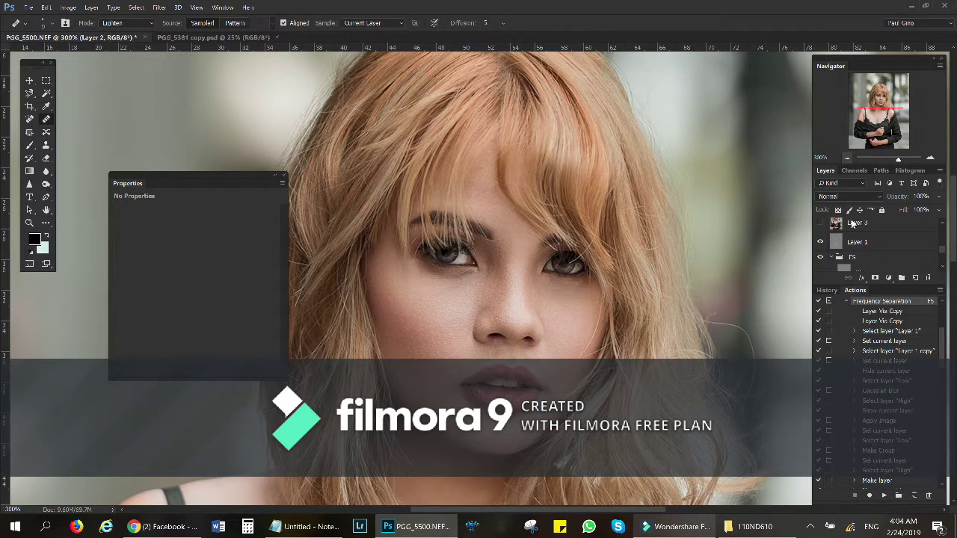
{"action": "scroll", "coordinate": [941, 255], "scroll_direction": "down", "scroll_amount": 3}
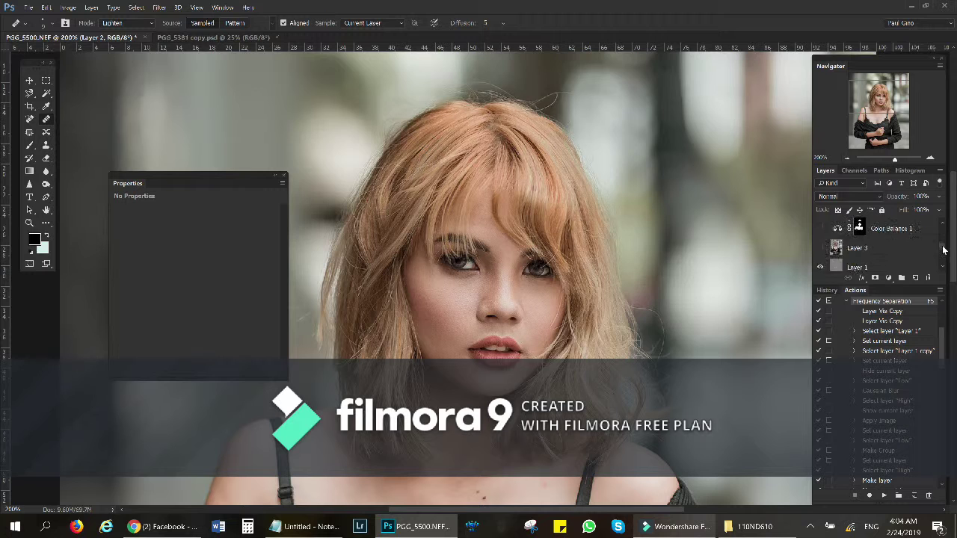
{"action": "scroll", "coordinate": [944, 255], "scroll_direction": "up", "scroll_amount": 3}
{"action": "scroll", "coordinate": [945, 255], "scroll_direction": "up", "scroll_amount": 2}
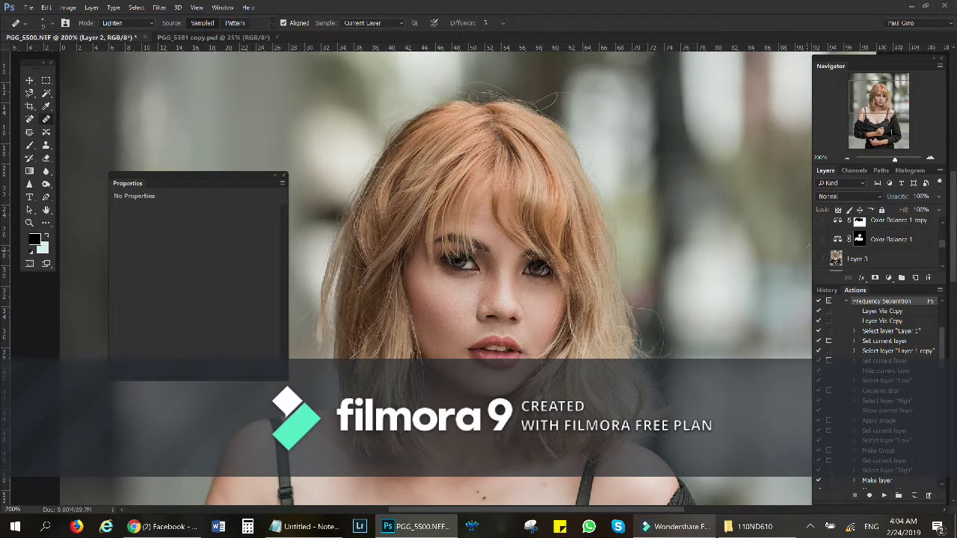
{"action": "scroll", "coordinate": [945, 252], "scroll_direction": "down", "scroll_amount": 2}
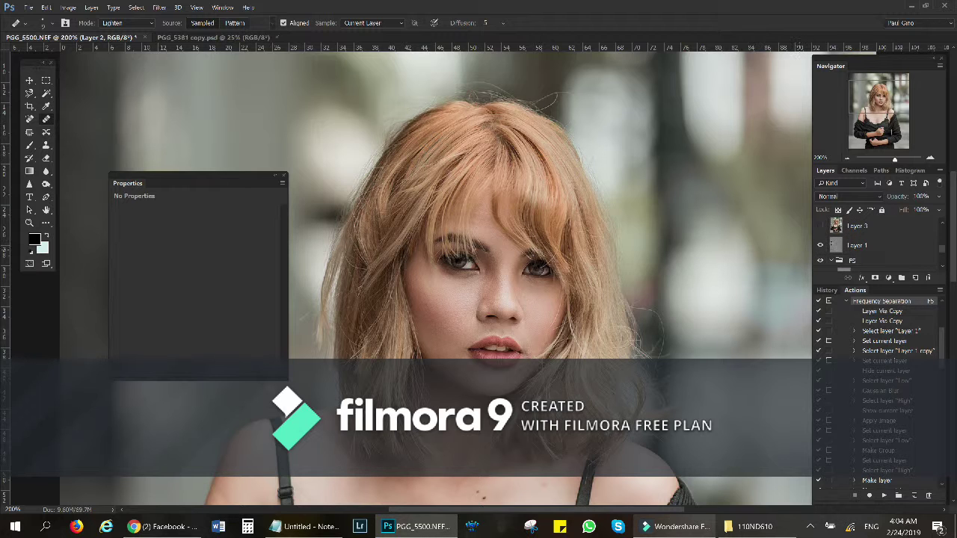
{"action": "left_click", "coordinate": [822, 247]}
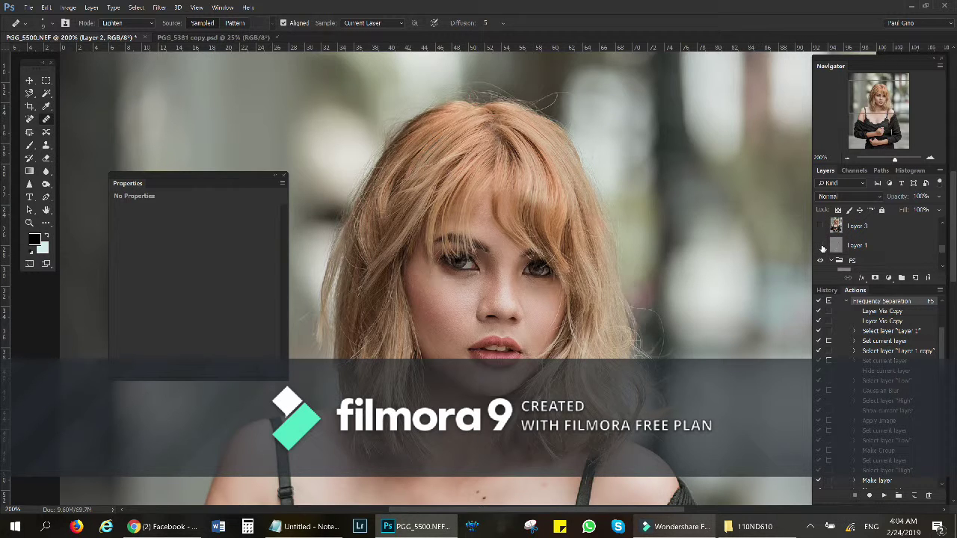
{"action": "left_click", "coordinate": [821, 247]}
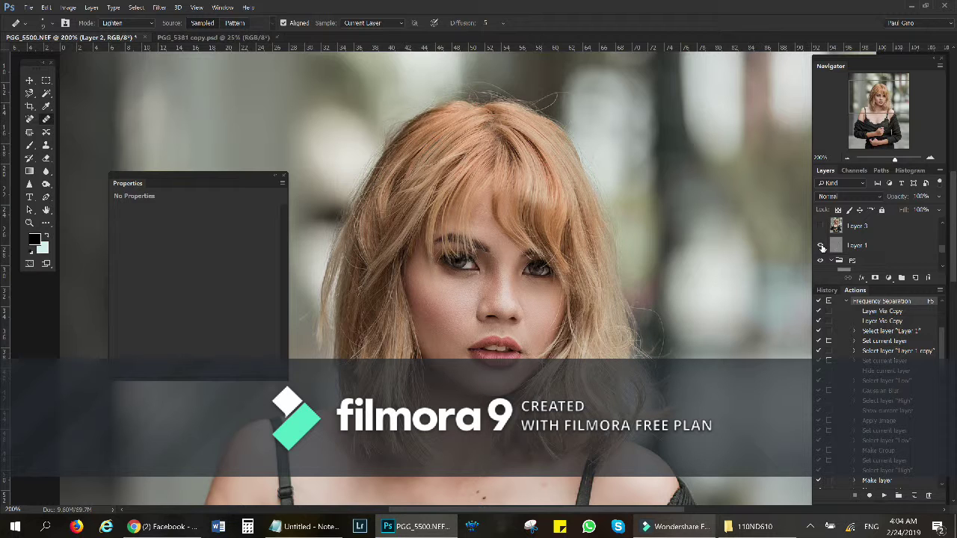
{"action": "left_click", "coordinate": [822, 248]}
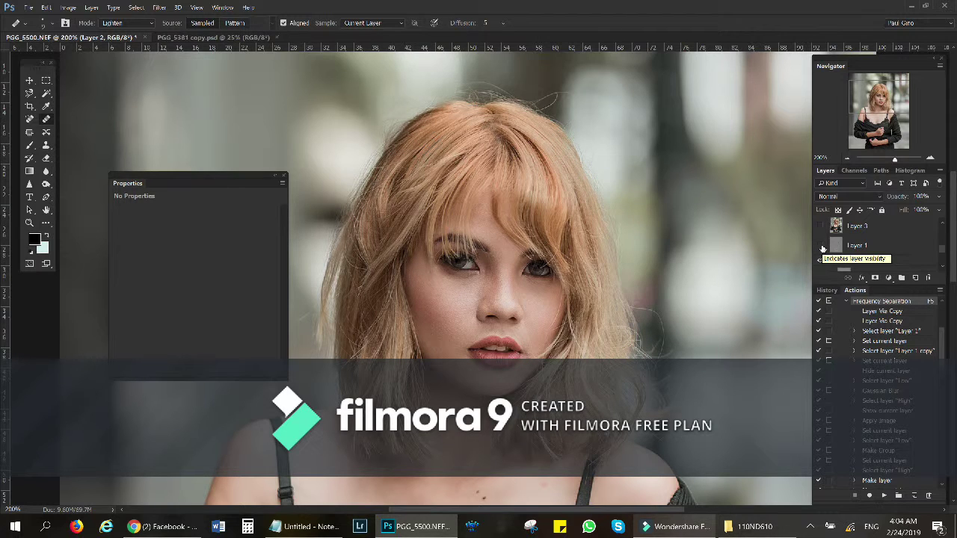
{"action": "left_click", "coordinate": [822, 247]}
{"action": "left_click", "coordinate": [822, 248]}
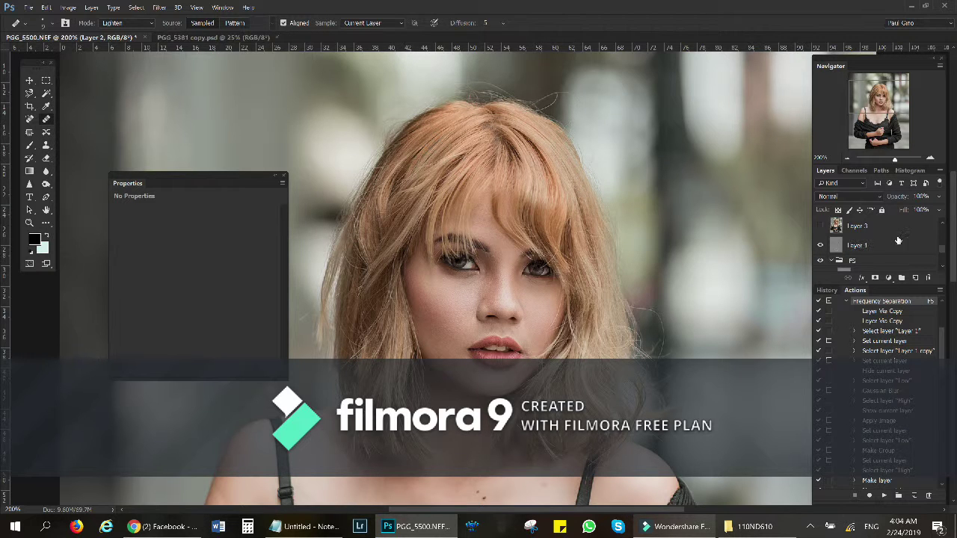
Make the Color Balance 1 layer visible and select its layer mask
{"action": "scroll", "coordinate": [944, 251], "scroll_direction": "up", "scroll_amount": 1}
{"action": "left_click_drag", "start_coordinate": [945, 251], "coordinate": [945, 246]}
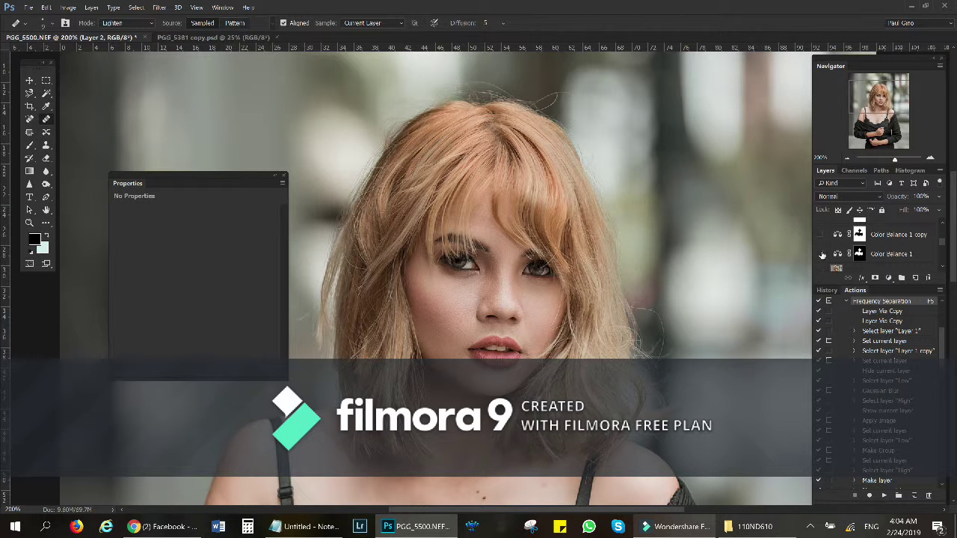
{"action": "left_click", "coordinate": [821, 254]}
{"action": "left_click", "coordinate": [860, 254]}
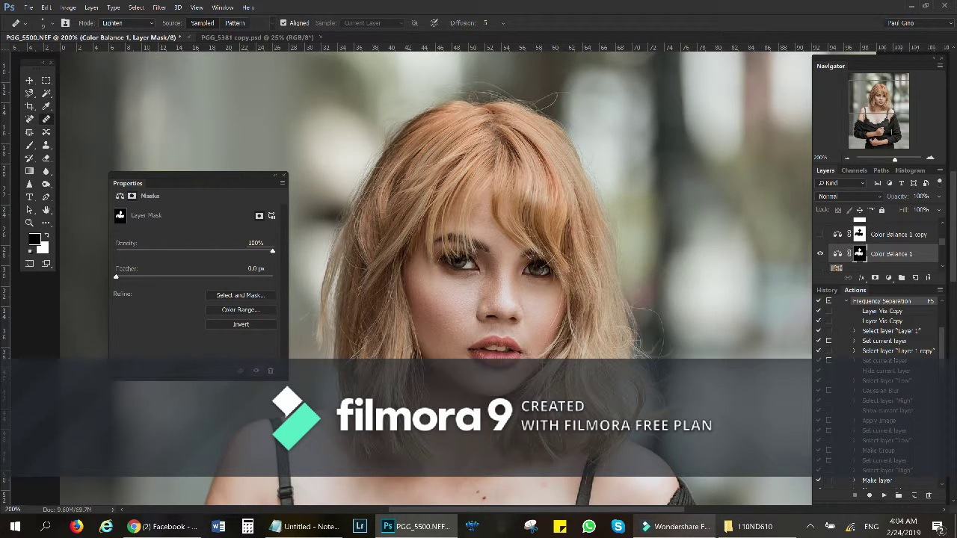
Inspect the Color Balance 1 adjustment's settings for the Shadows and Highlights tones
{"action": "left_click", "coordinate": [120, 196]}
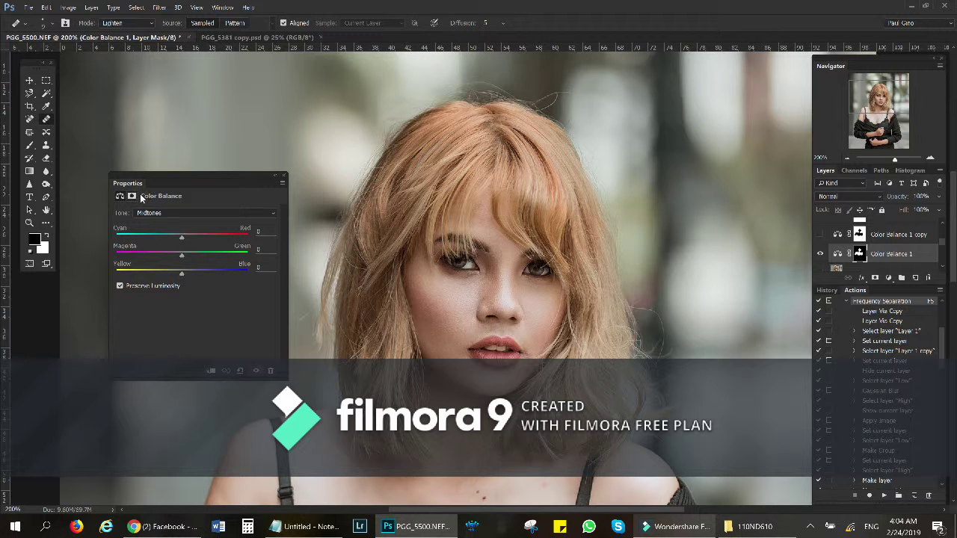
{"action": "left_click", "coordinate": [155, 214]}
{"action": "left_click", "coordinate": [157, 221]}
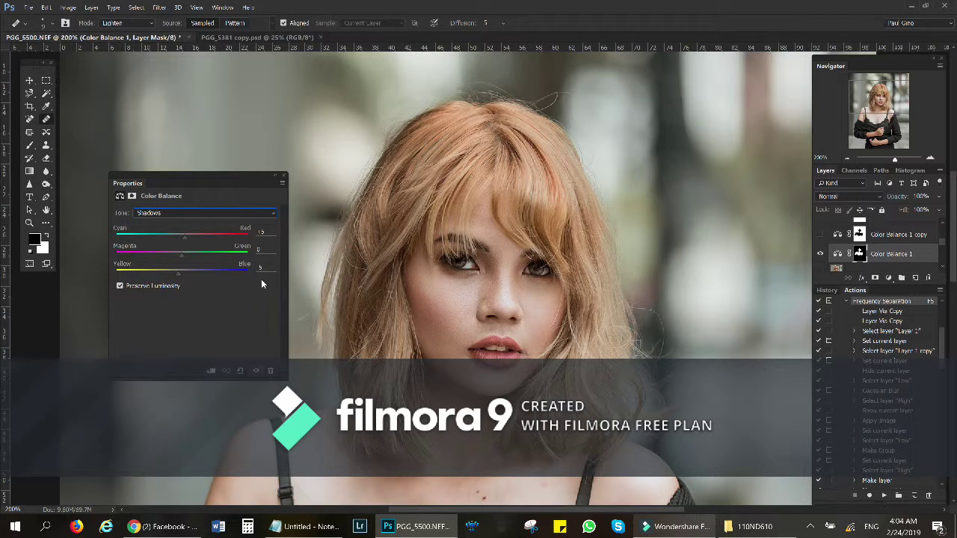
{"action": "left_click", "coordinate": [174, 215]}
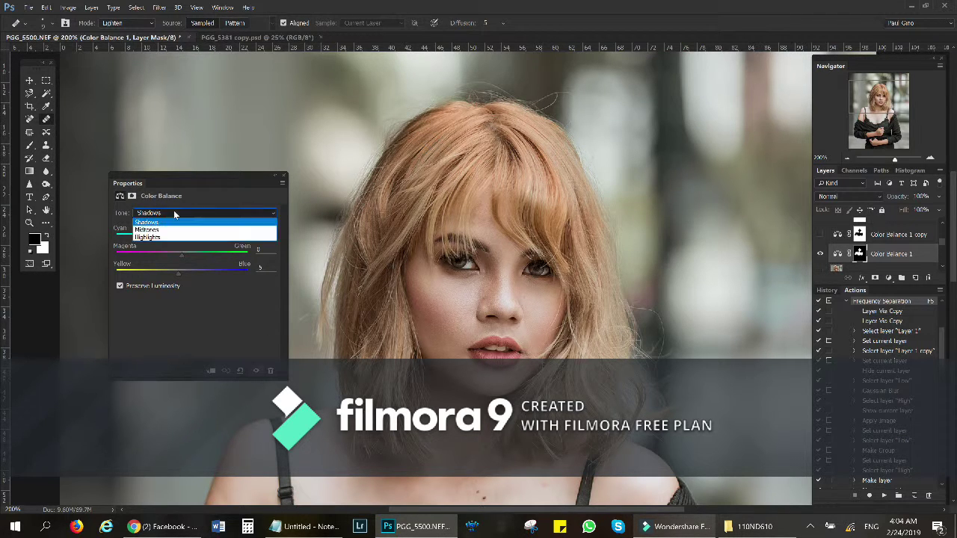
{"action": "left_click", "coordinate": [160, 241]}
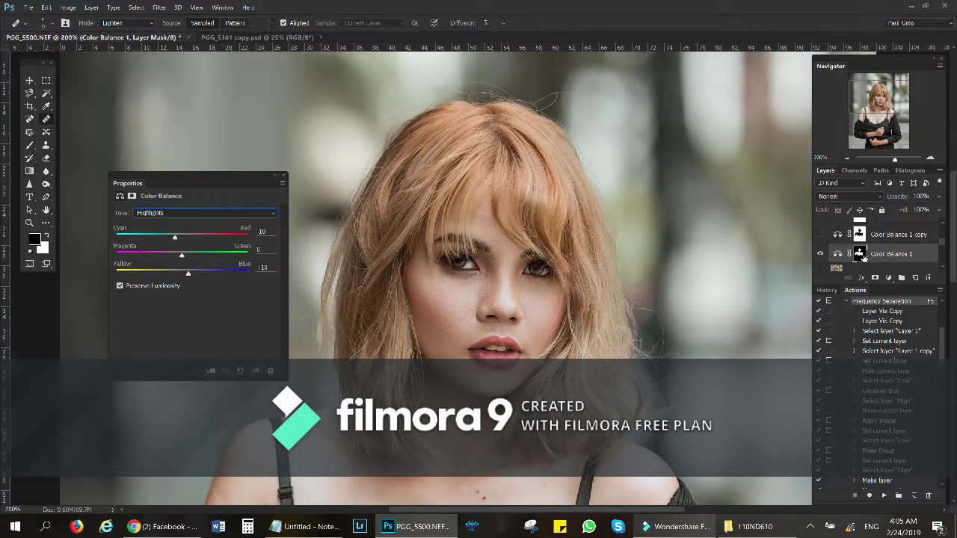
Make the Color Balance 1 copy layer visible and select its layer mask
{"action": "left_click", "coordinate": [820, 234]}
{"action": "left_click", "coordinate": [858, 235]}
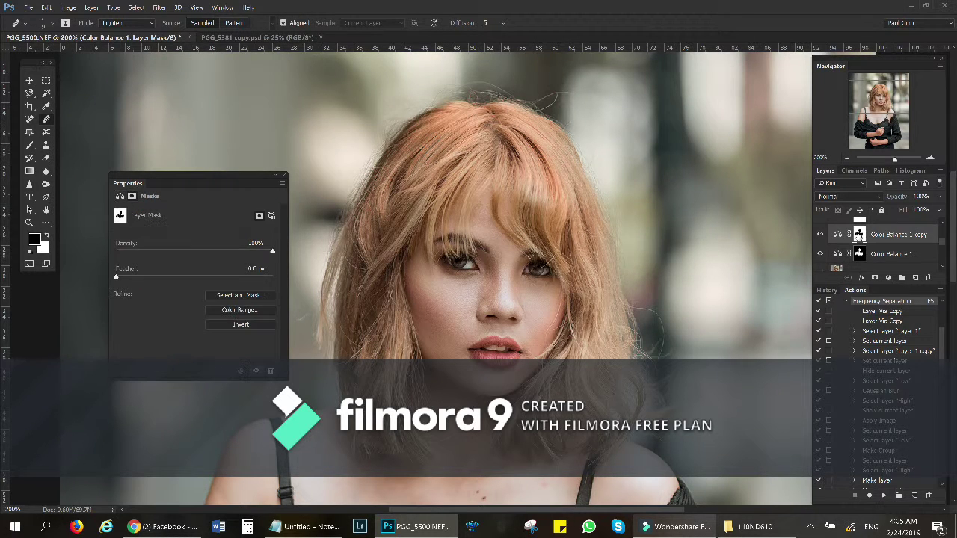
{"action": "left_click", "coordinate": [847, 159]}
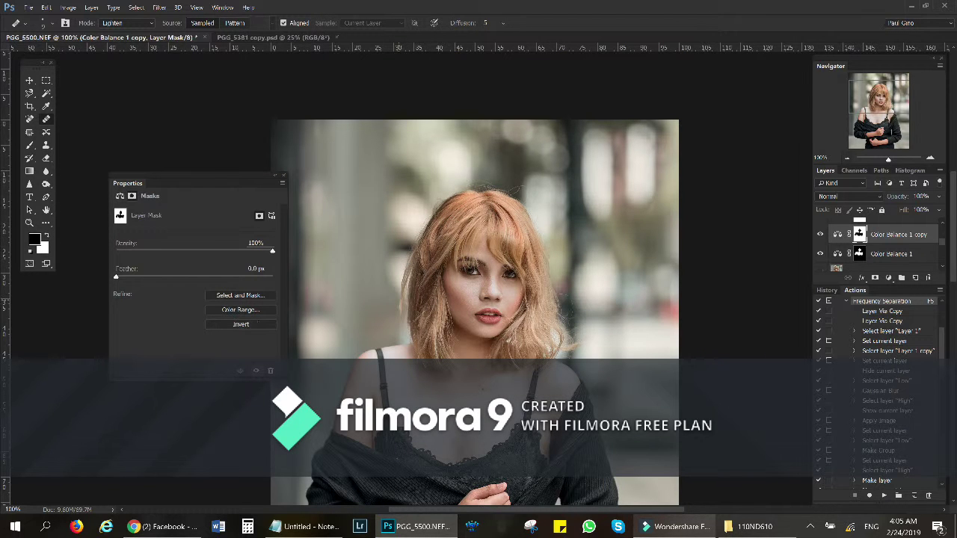
Inspect the Color Balance 1 copy adjustment's settings for the Shadows and Highlights tones
{"action": "left_click", "coordinate": [119, 196]}
{"action": "left_click", "coordinate": [167, 214]}
{"action": "left_click", "coordinate": [161, 224]}
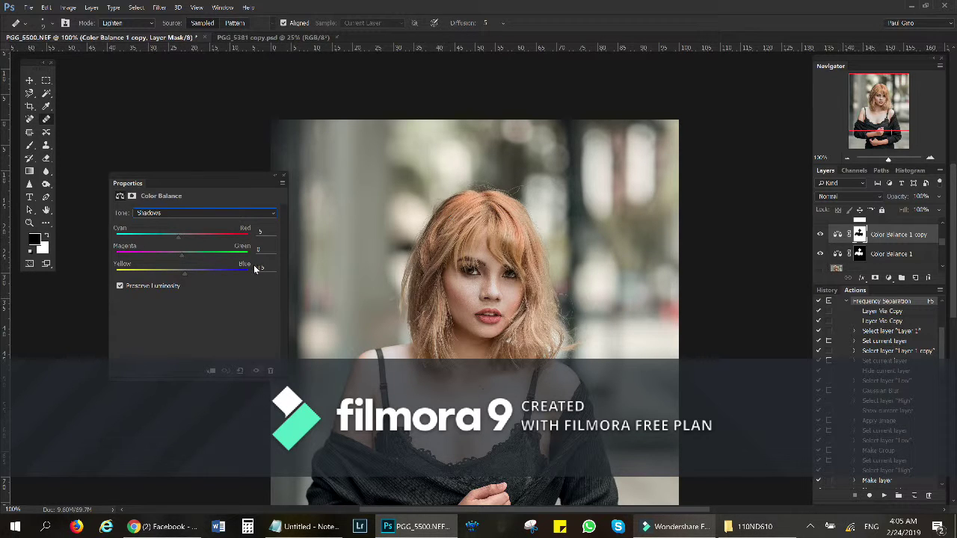
{"action": "left_click", "coordinate": [193, 214]}
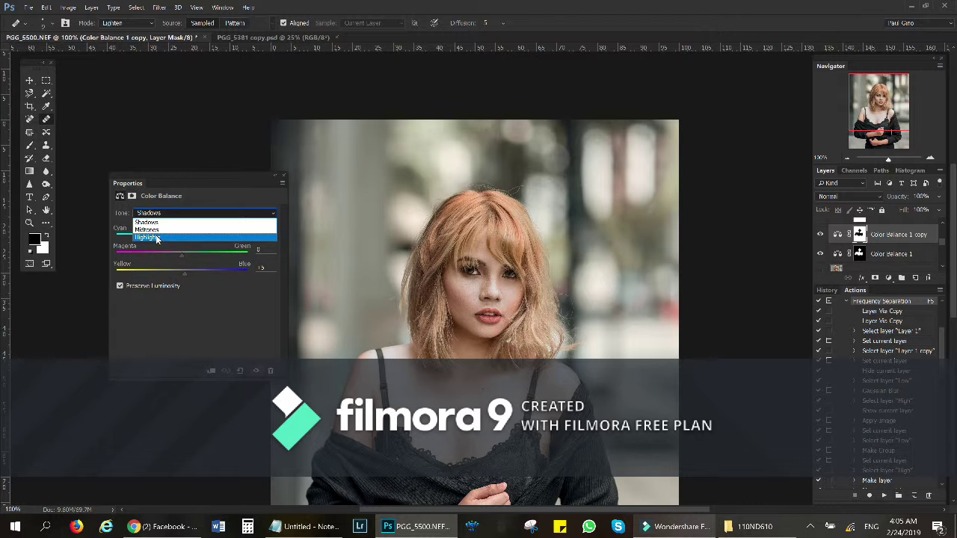
{"action": "left_click", "coordinate": [156, 237]}
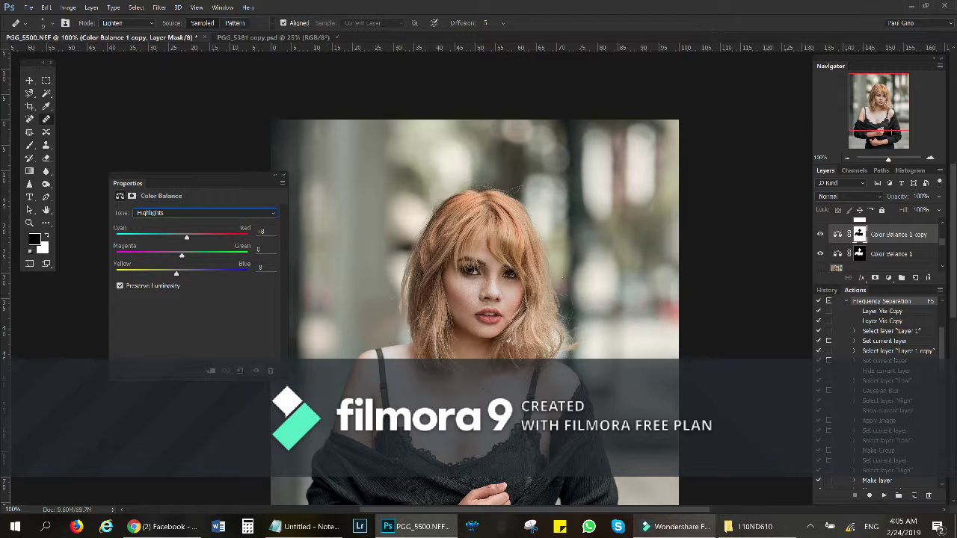
Make Layer 3, directly below the Color Balance 1 adjustment, visible
{"action": "scroll", "coordinate": [906, 241], "scroll_direction": "up", "scroll_amount": 1}
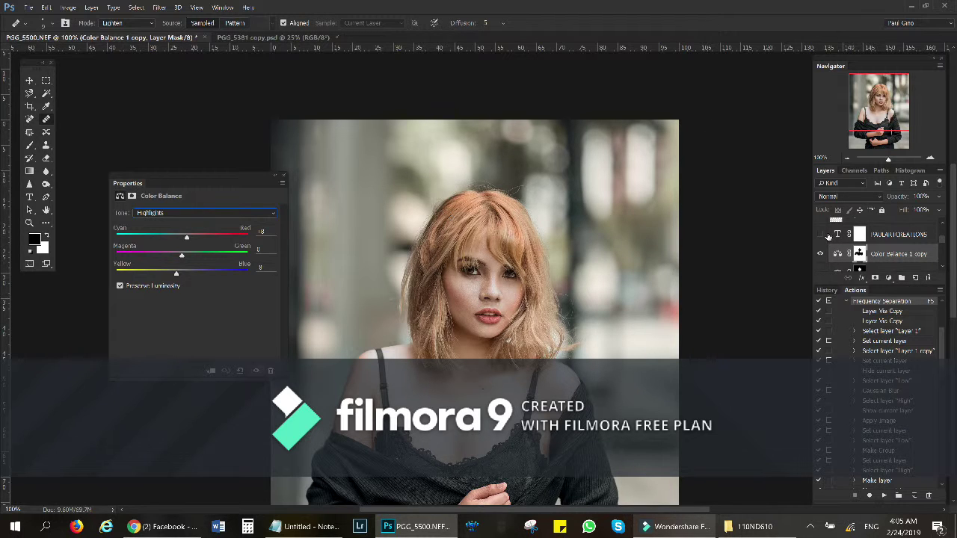
{"action": "scroll", "coordinate": [828, 236], "scroll_direction": "down", "scroll_amount": 2}
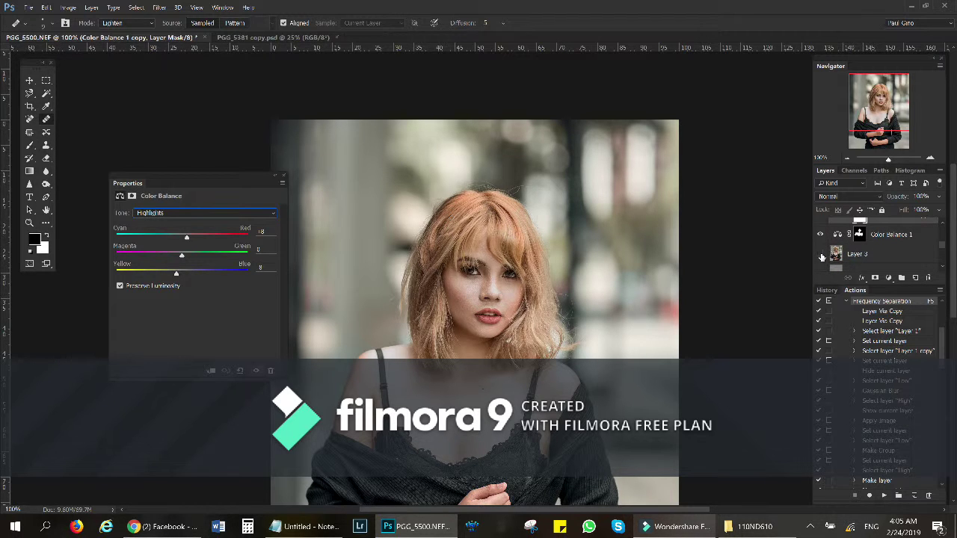
{"action": "left_click", "coordinate": [820, 255]}
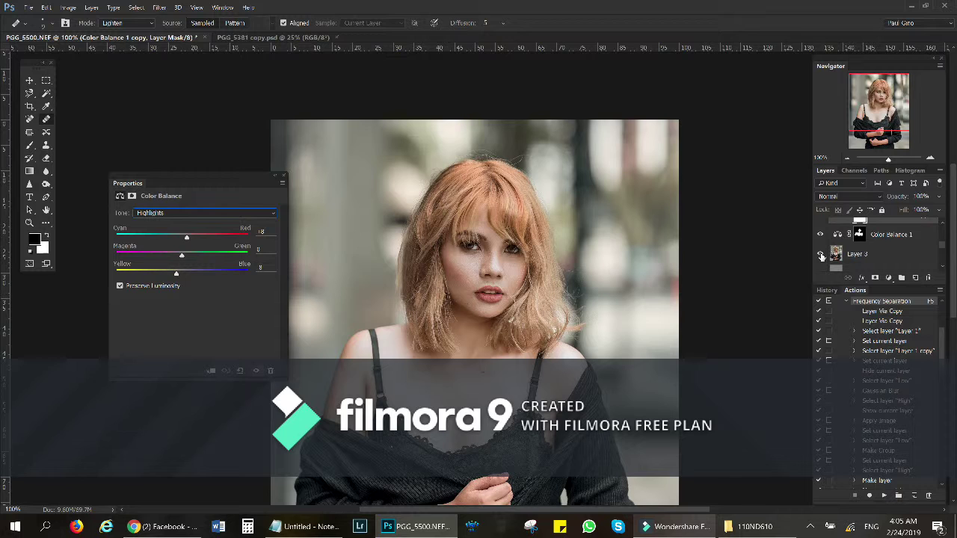
Show the PAULARTCREATIONS title text layer and the barcode on Layer 5 over the portrait
{"action": "left_click", "coordinate": [849, 159]}
{"action": "left_click", "coordinate": [849, 159]}
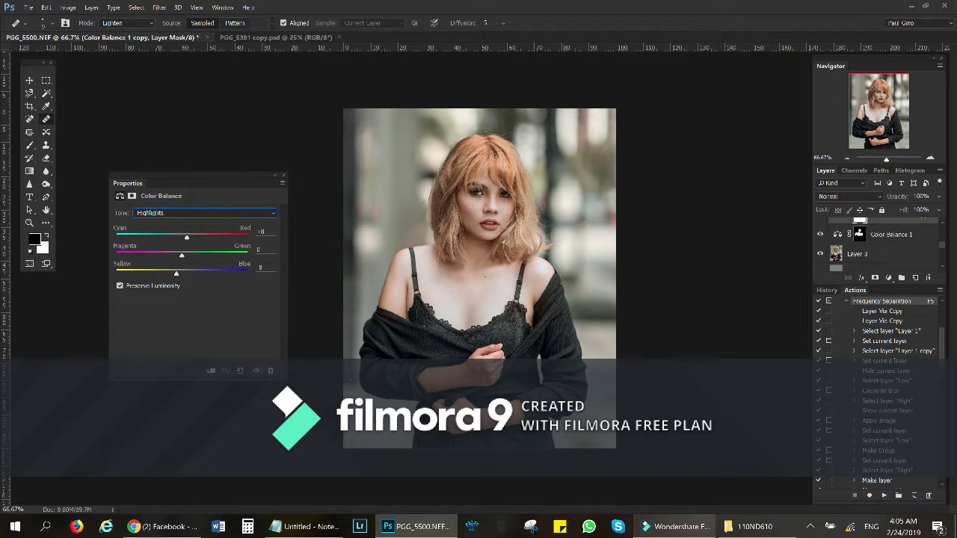
{"action": "scroll", "coordinate": [860, 243], "scroll_direction": "up", "scroll_amount": 4}
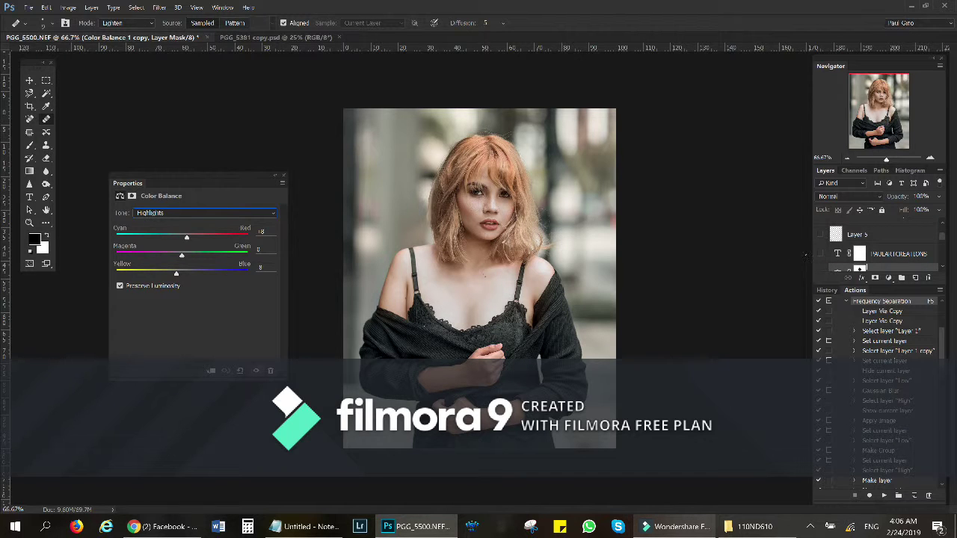
{"action": "left_click", "coordinate": [821, 255]}
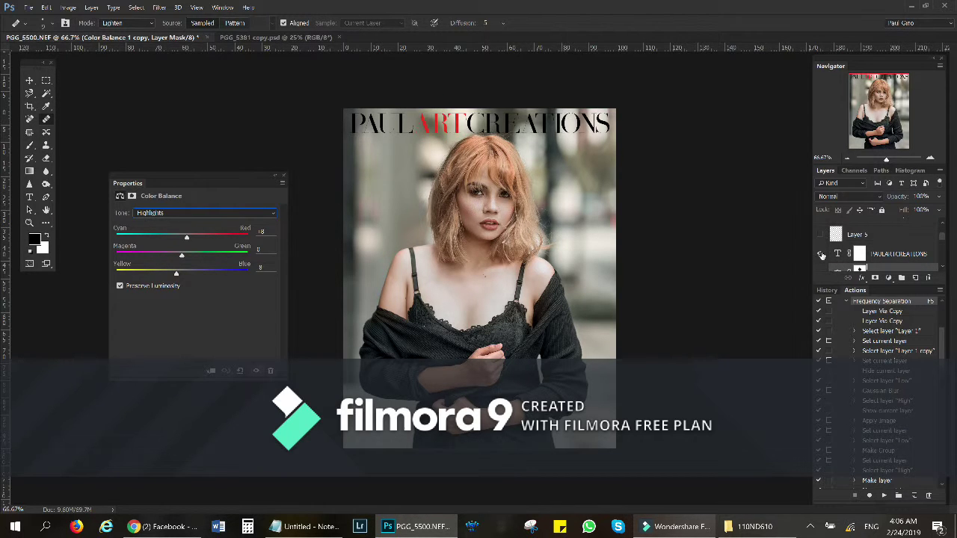
{"action": "scroll", "coordinate": [822, 255], "scroll_direction": "up", "scroll_amount": 1}
{"action": "left_click", "coordinate": [820, 254]}
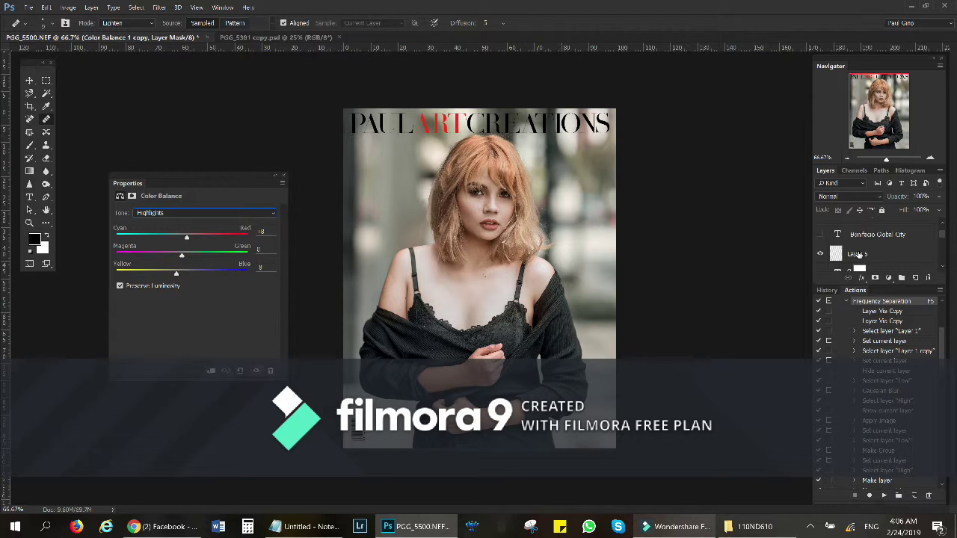
Make the Bonifacio Global City, February 2019 and model credits text layers visible on the cover
{"action": "scroll", "coordinate": [856, 255], "scroll_direction": "up", "scroll_amount": 1}
{"action": "left_click", "coordinate": [821, 234]}
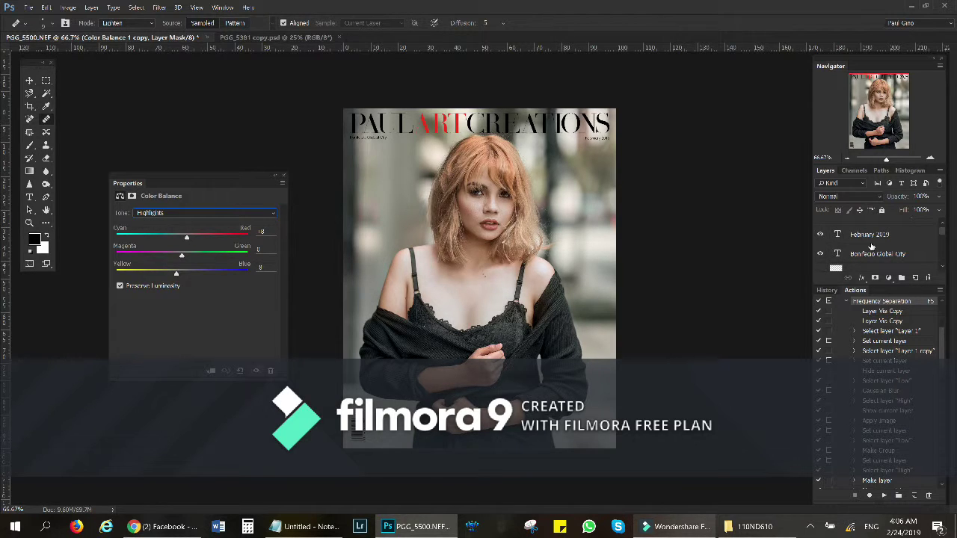
{"action": "scroll", "coordinate": [868, 248], "scroll_direction": "up", "scroll_amount": 1}
{"action": "left_click", "coordinate": [821, 229]}
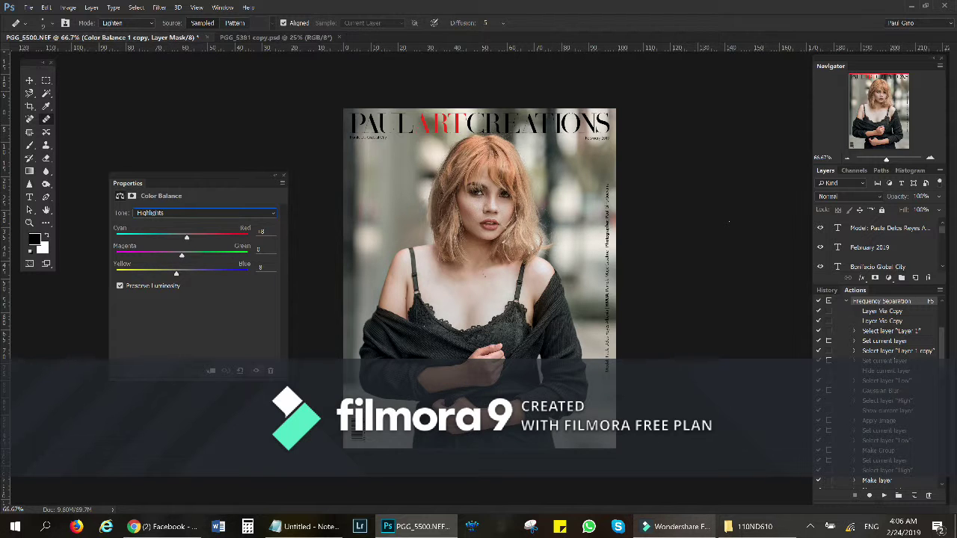
Check the cover's pixel dimensions and resolution in Image Size, then close it without applying changes
{"action": "key", "text": "ctrl+alt+i"}
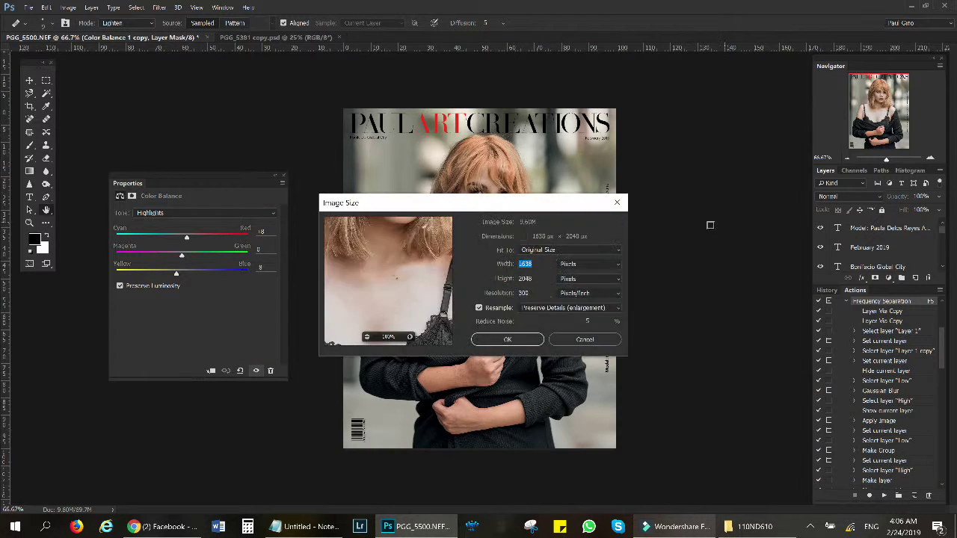
{"action": "key", "text": "Tab"}
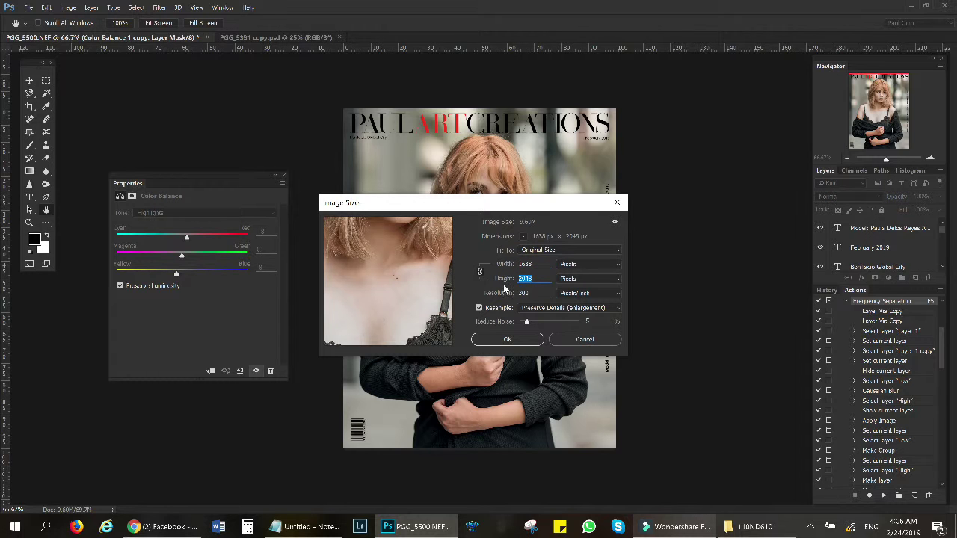
{"action": "left_click", "coordinate": [584, 340]}
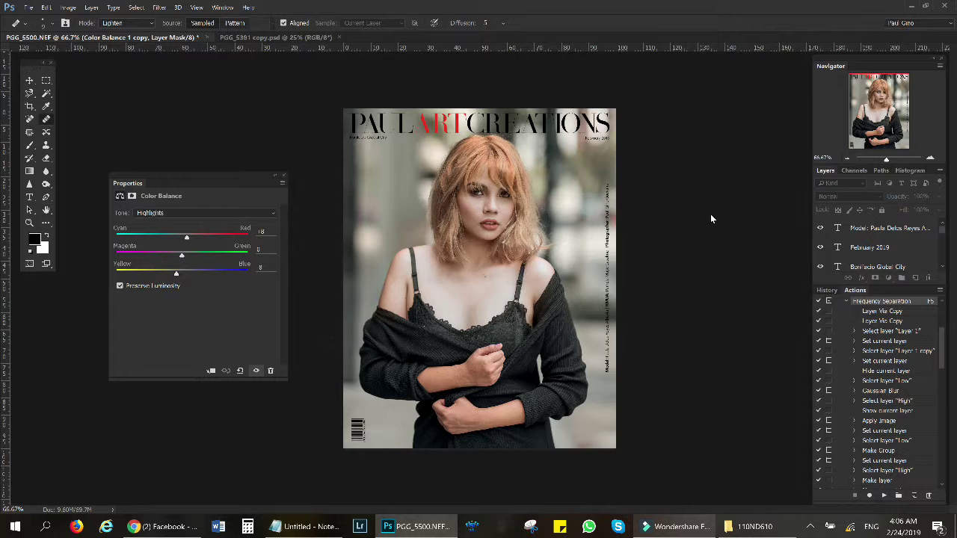